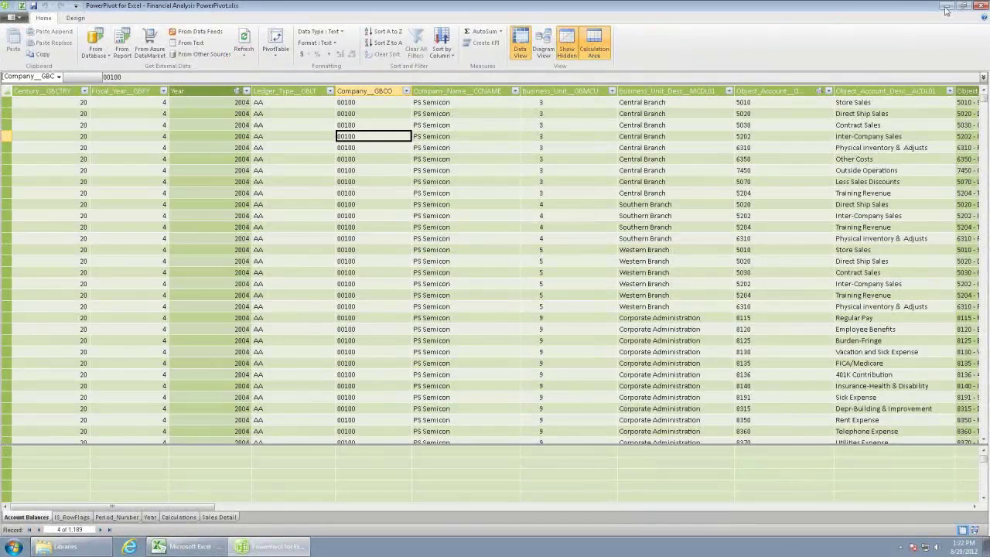
Step: Close the PowerPivot window to return to the Financial Analysis workbook
{"action": "left_click", "coordinate": [979, 6]}
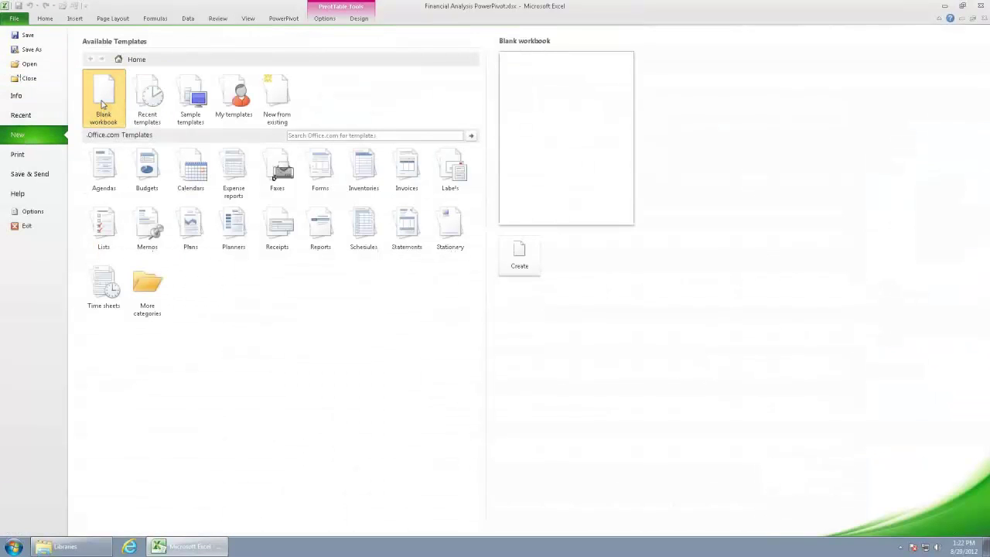
Step: Create a blank Book3 and open its PowerPivot window, browsing other sources without importing anything
{"action": "left_click", "coordinate": [519, 255]}
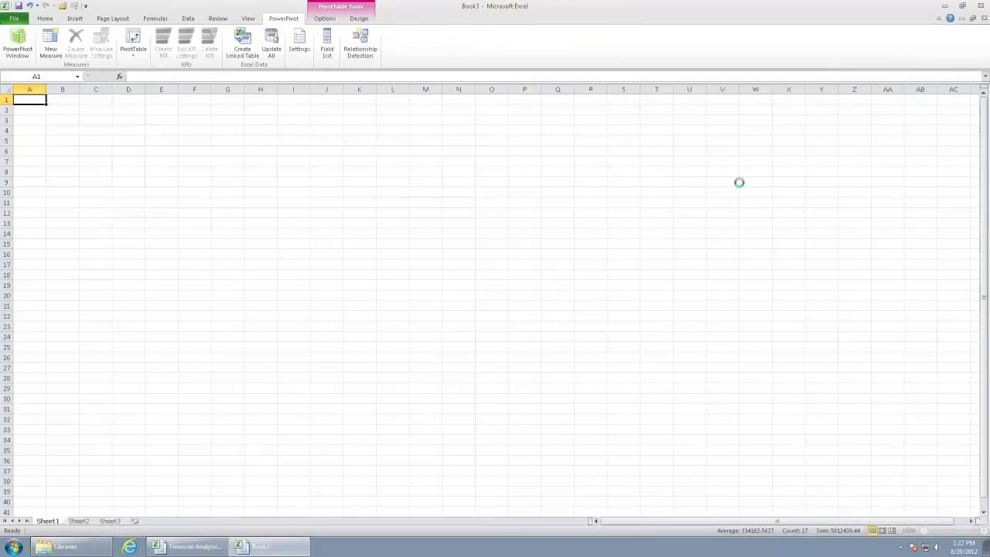
{"action": "left_click", "coordinate": [23, 48]}
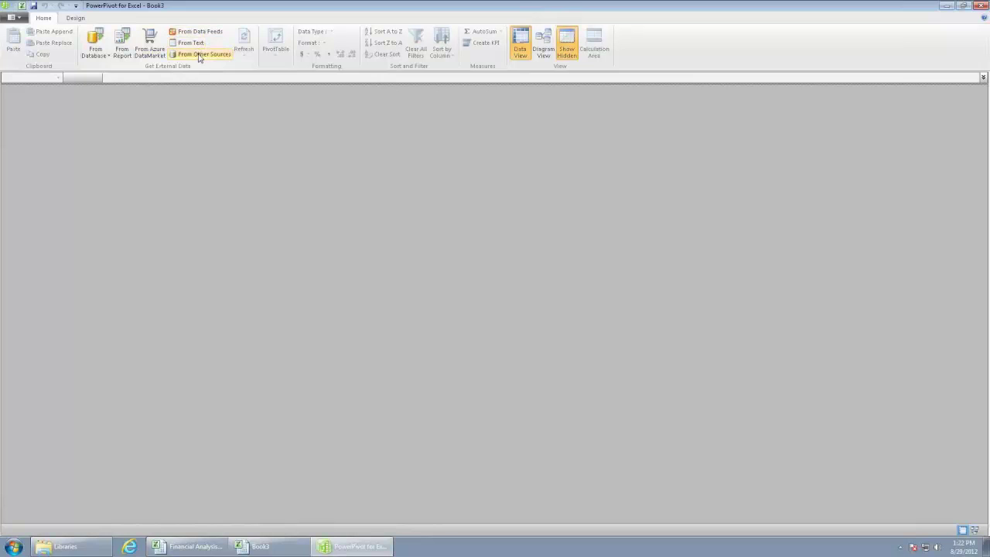
{"action": "left_click", "coordinate": [202, 55]}
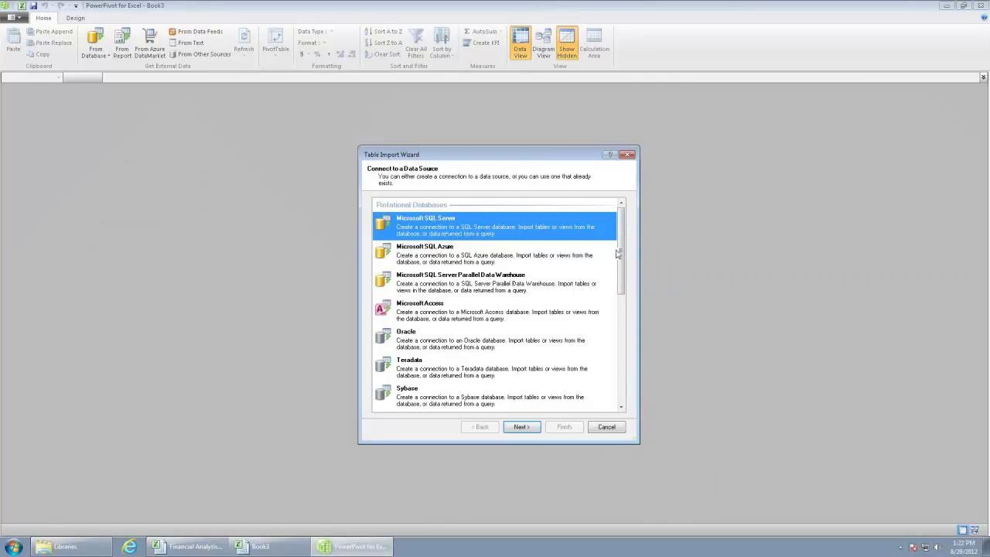
{"action": "left_click_drag", "start_coordinate": [618, 253], "coordinate": [619, 311]}
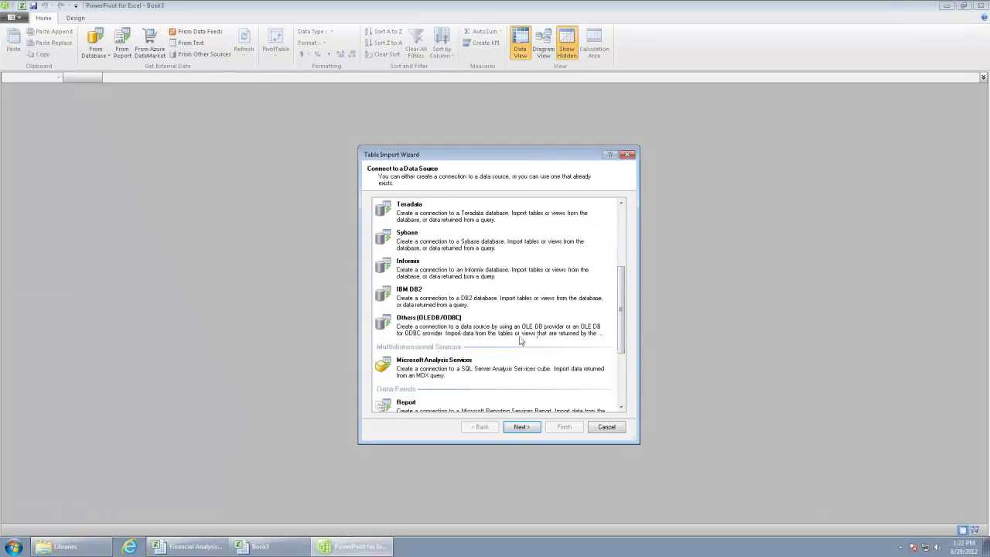
{"action": "left_click", "coordinate": [606, 428]}
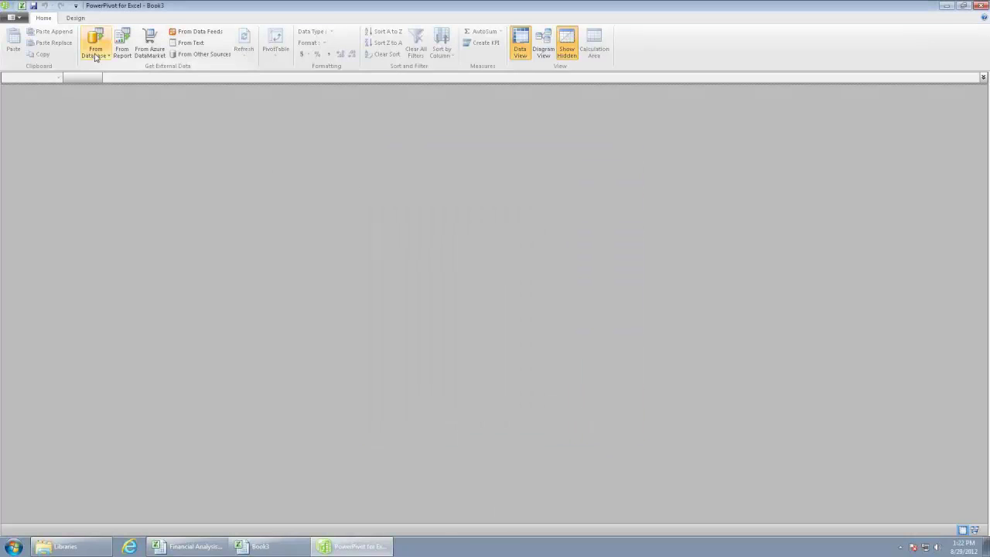
Step: Start a SQL Server import using a written query with the friendly name OpenPOs
{"action": "left_click", "coordinate": [97, 58]}
{"action": "left_click", "coordinate": [114, 67]}
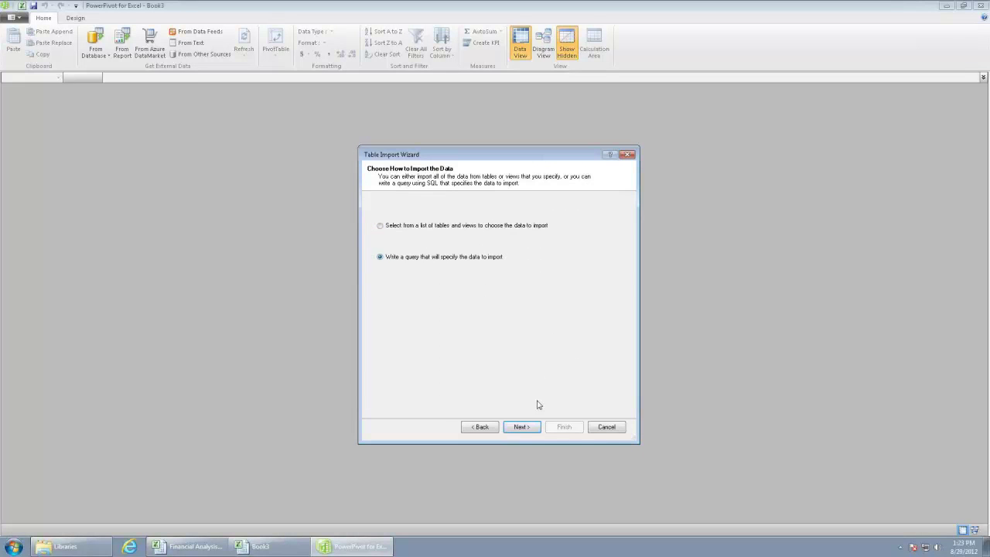
{"action": "left_click", "coordinate": [522, 427]}
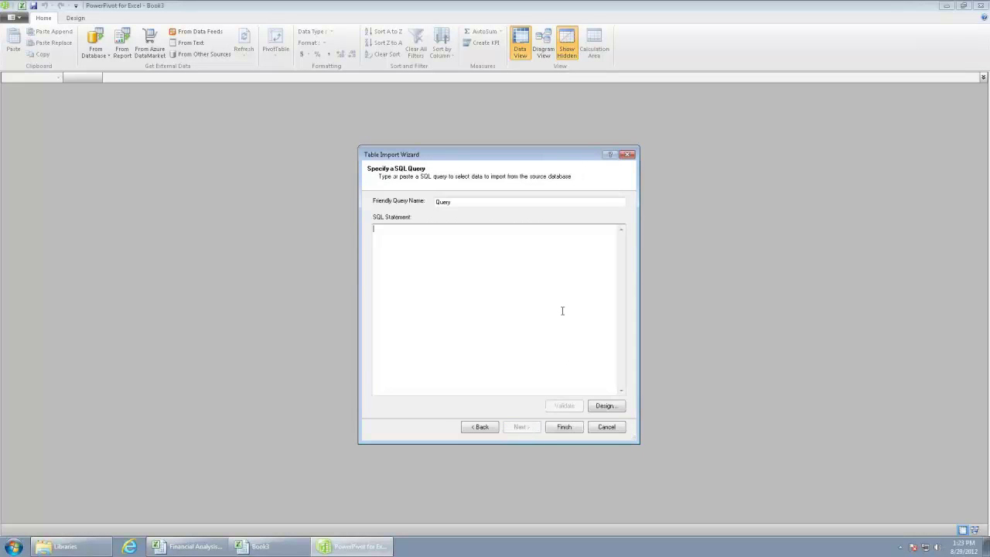
{"action": "left_click_drag", "start_coordinate": [453, 202], "coordinate": [396, 203]}
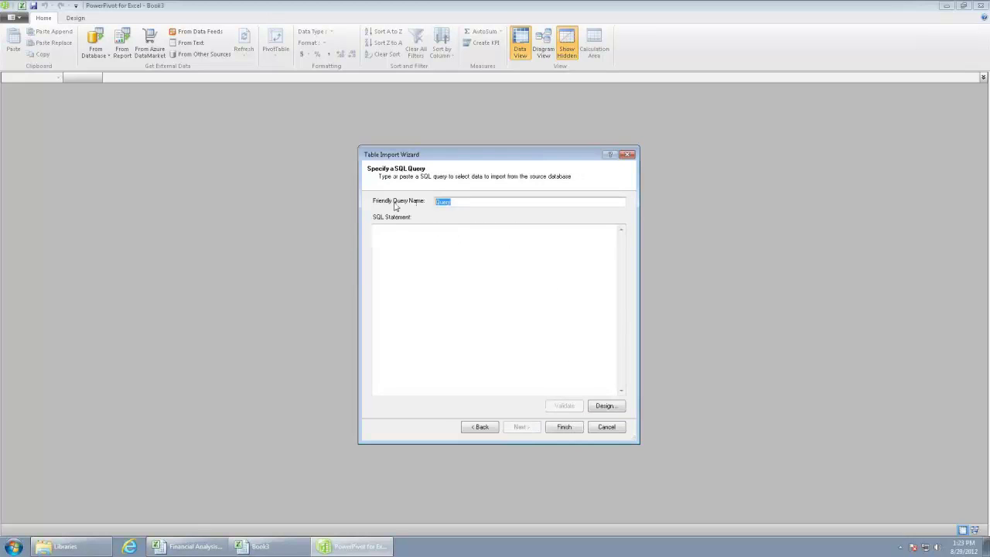
{"action": "type", "text": "Q"}
{"action": "left_click", "coordinate": [412, 237]}
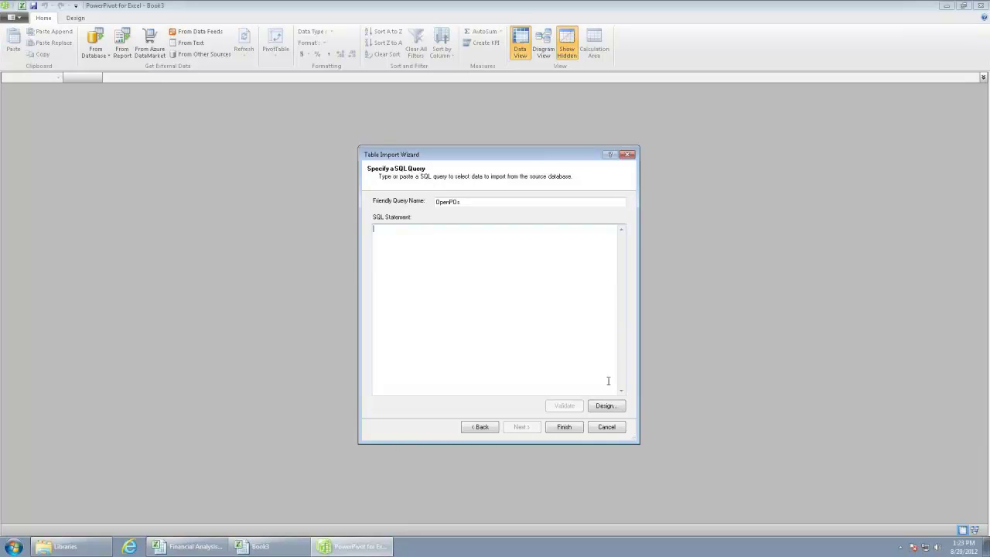
Step: In the query designer, expand proddta > Views > DM_DIST_PO_Detail__F4311
{"action": "left_click", "coordinate": [605, 407]}
{"action": "left_click", "coordinate": [307, 225]}
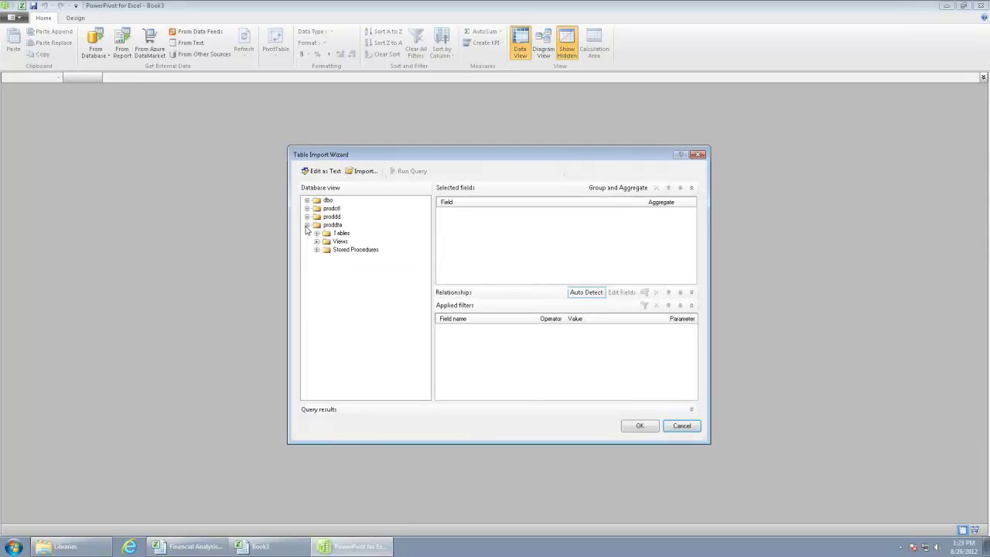
{"action": "left_click", "coordinate": [317, 242]}
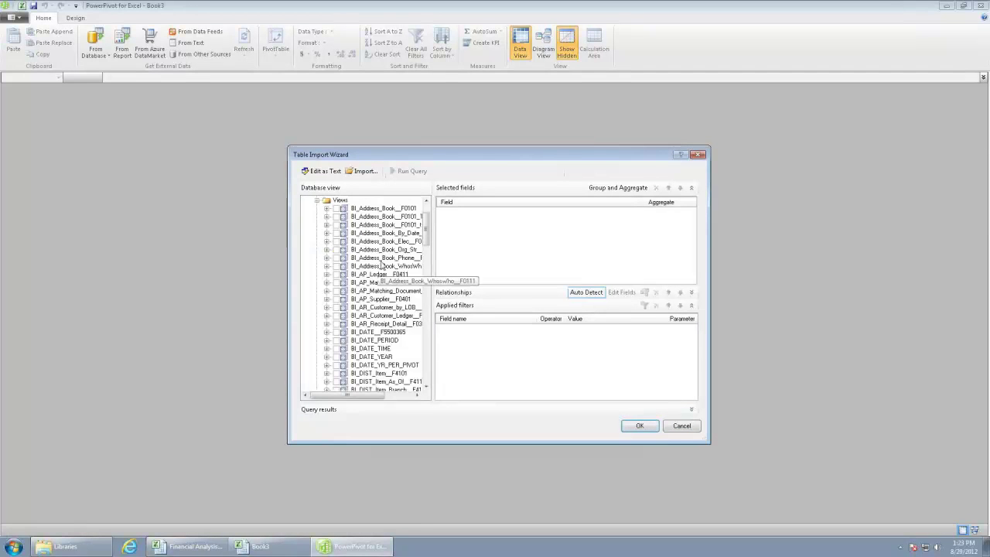
{"action": "left_click_drag", "start_coordinate": [426, 225], "coordinate": [426, 333]}
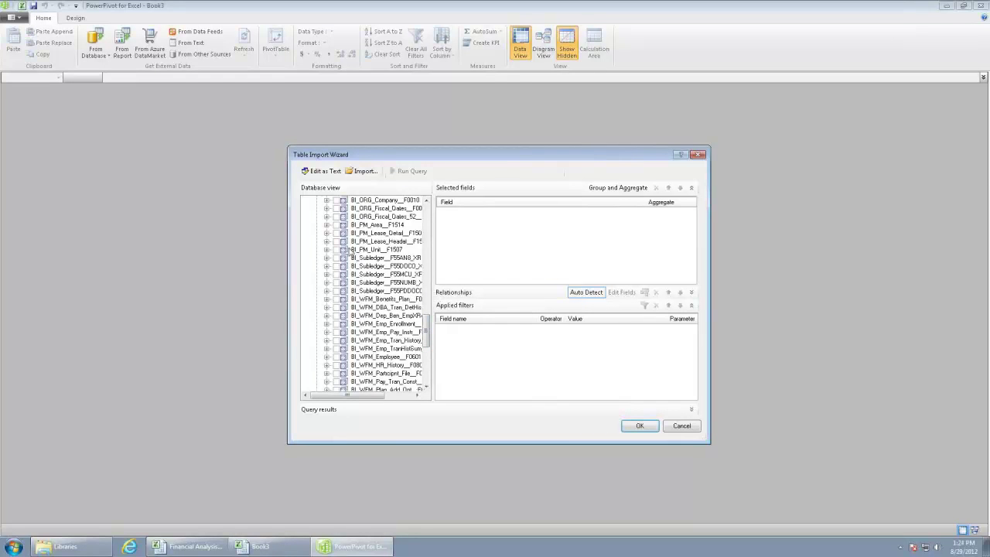
{"action": "left_click", "coordinate": [327, 249]}
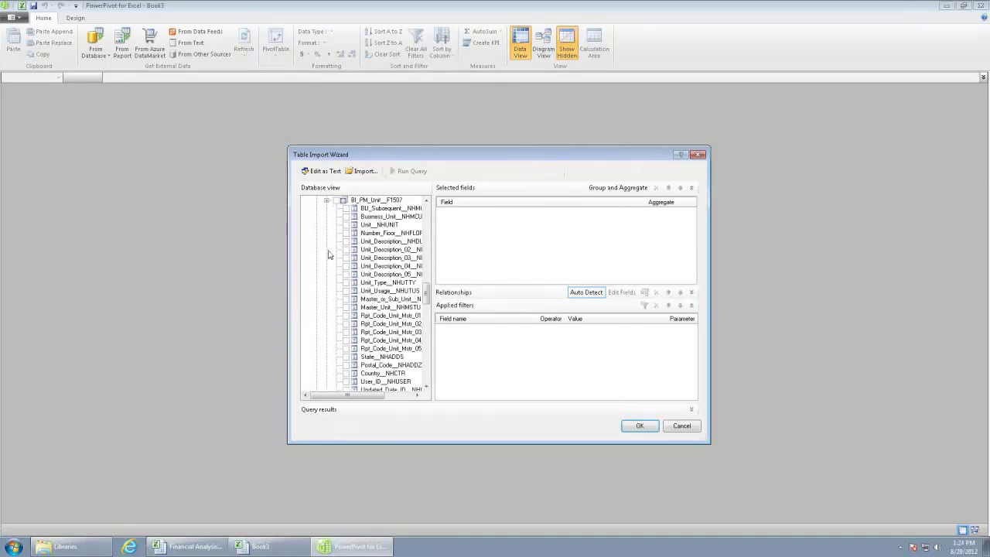
{"action": "left_click", "coordinate": [326, 199]}
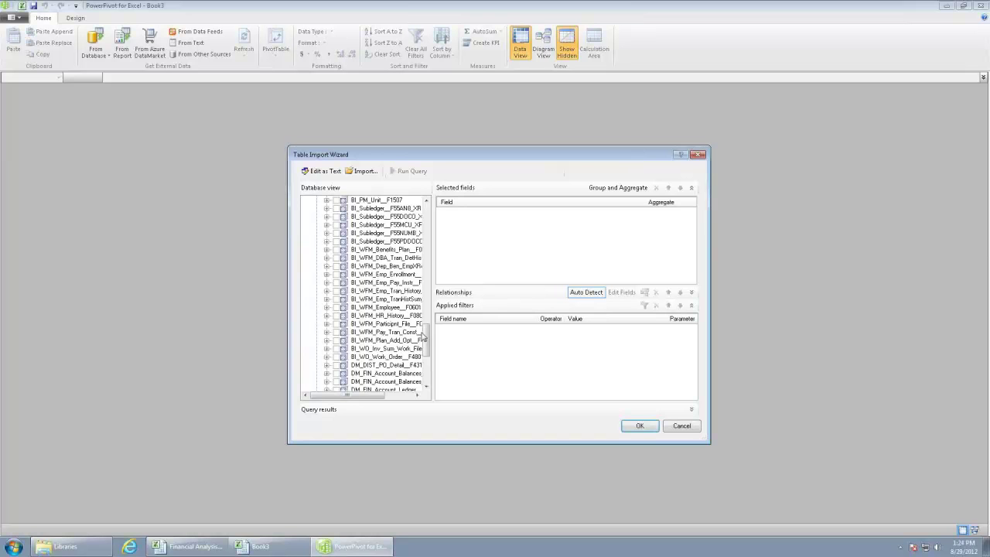
{"action": "left_click_drag", "start_coordinate": [423, 334], "coordinate": [426, 347]}
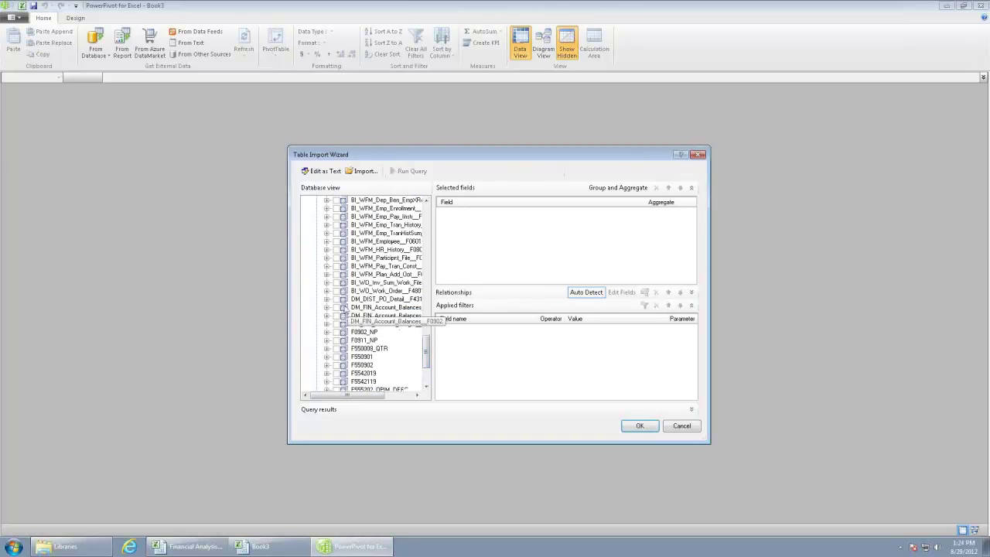
{"action": "left_click", "coordinate": [327, 298]}
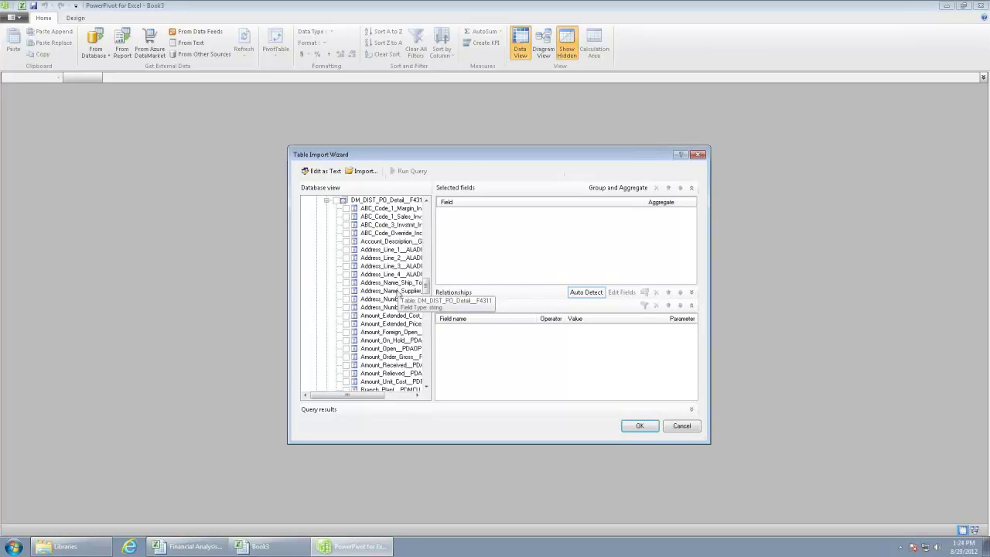
Step: Add supplier name, Amount_Open, Branch_Plant, Branch_Plant_Desc, Date_Order, Item_Description and Units_Open fields
{"action": "left_click", "coordinate": [346, 291]}
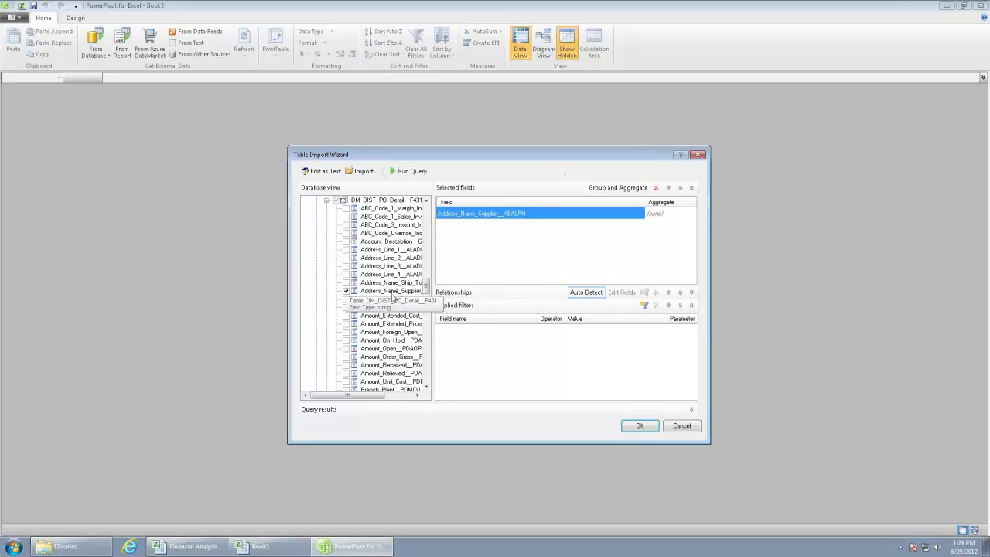
{"action": "left_click_drag", "start_coordinate": [369, 398], "coordinate": [385, 399]}
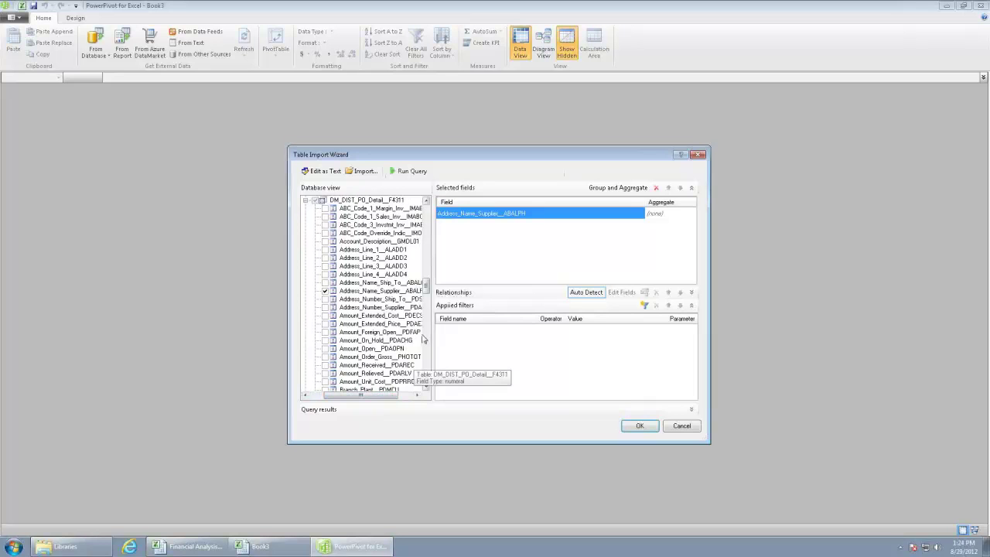
{"action": "left_click", "coordinate": [325, 348]}
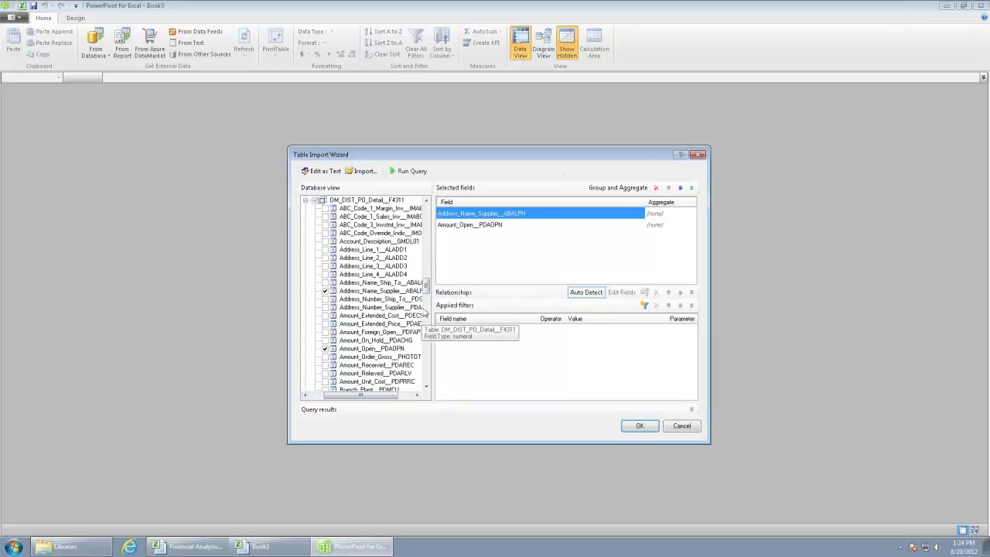
{"action": "left_click_drag", "start_coordinate": [426, 285], "coordinate": [426, 309]}
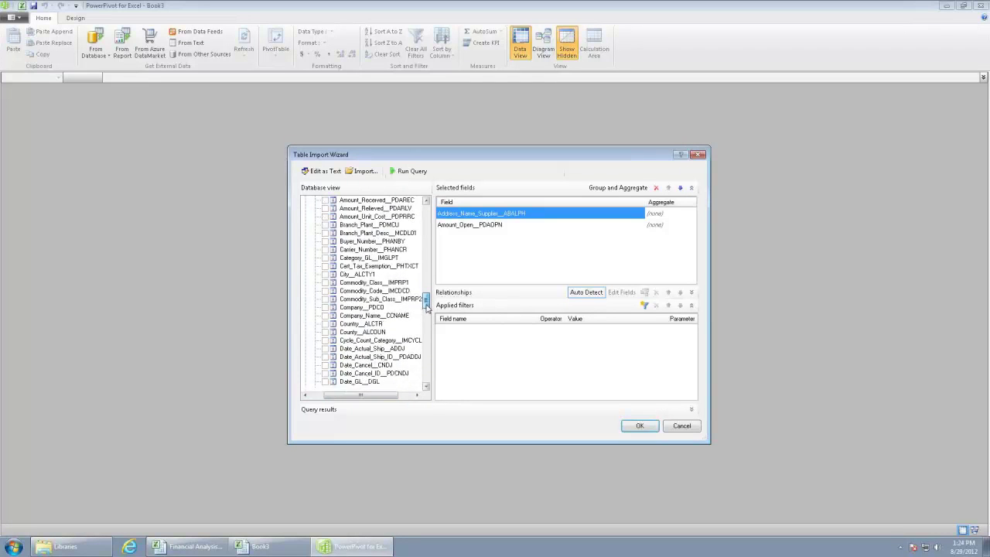
{"action": "left_click", "coordinate": [325, 224]}
{"action": "left_click", "coordinate": [325, 233]}
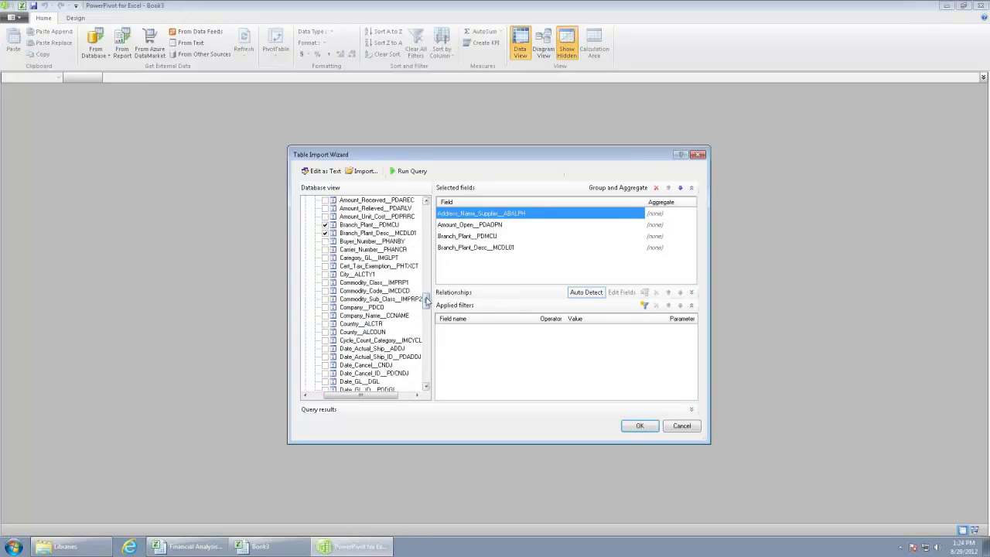
{"action": "left_click_drag", "start_coordinate": [425, 302], "coordinate": [426, 310]}
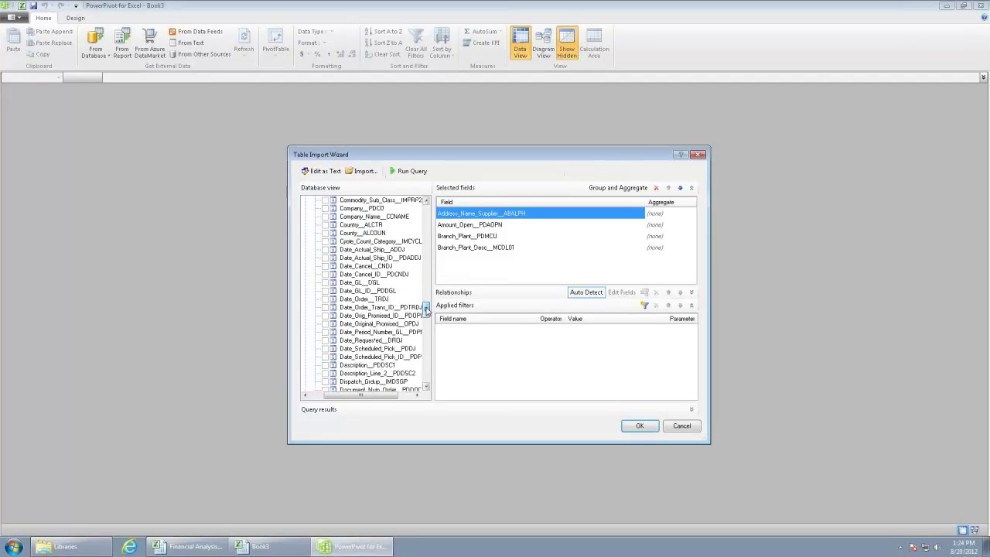
{"action": "left_click", "coordinate": [324, 298]}
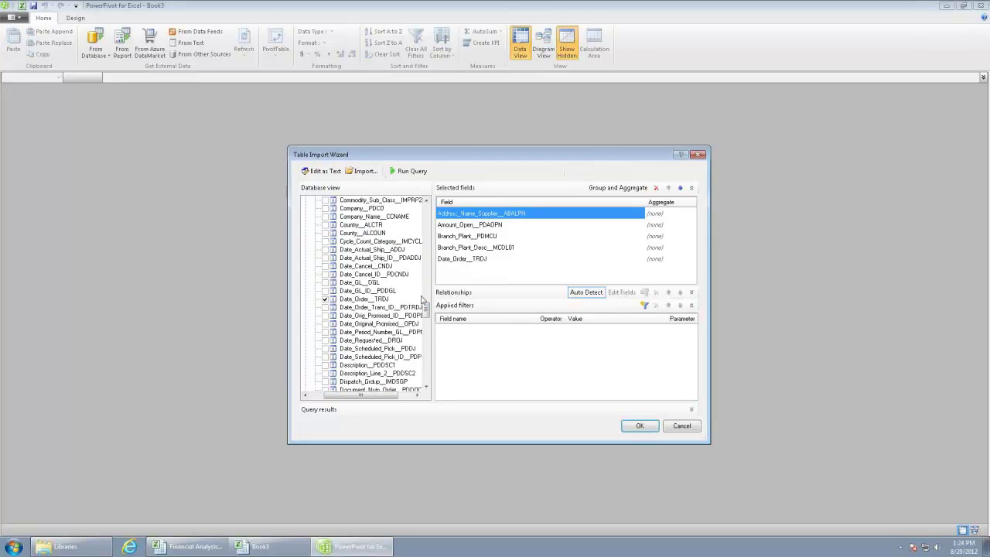
{"action": "left_click_drag", "start_coordinate": [427, 309], "coordinate": [426, 319]}
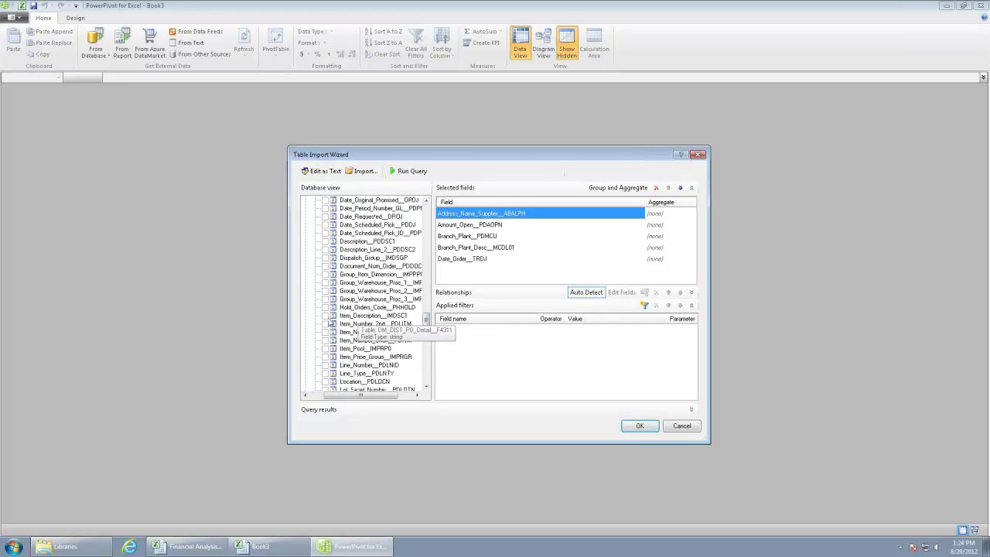
{"action": "left_click", "coordinate": [324, 316]}
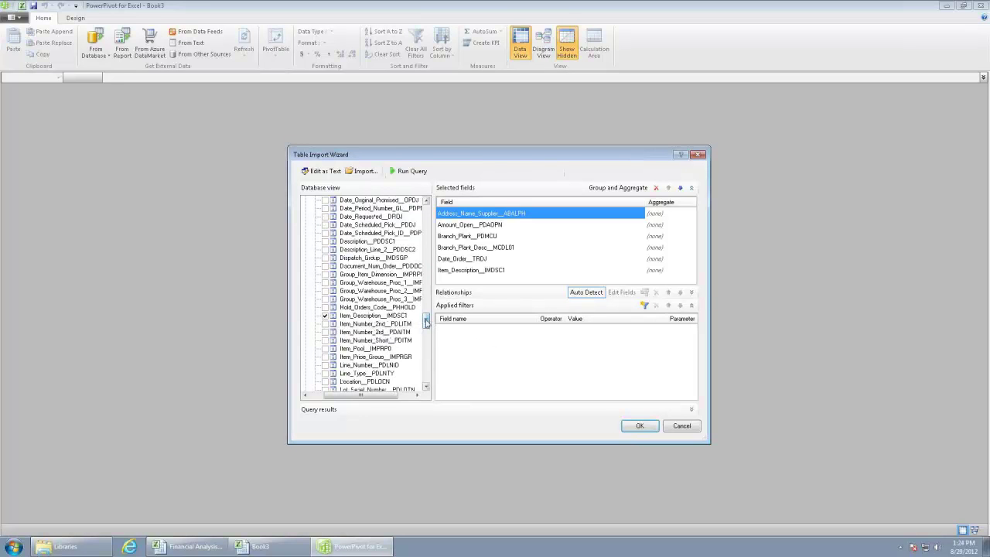
{"action": "left_click_drag", "start_coordinate": [425, 322], "coordinate": [417, 363]}
{"action": "scroll", "coordinate": [418, 363], "scroll_direction": "down", "scroll_amount": 2}
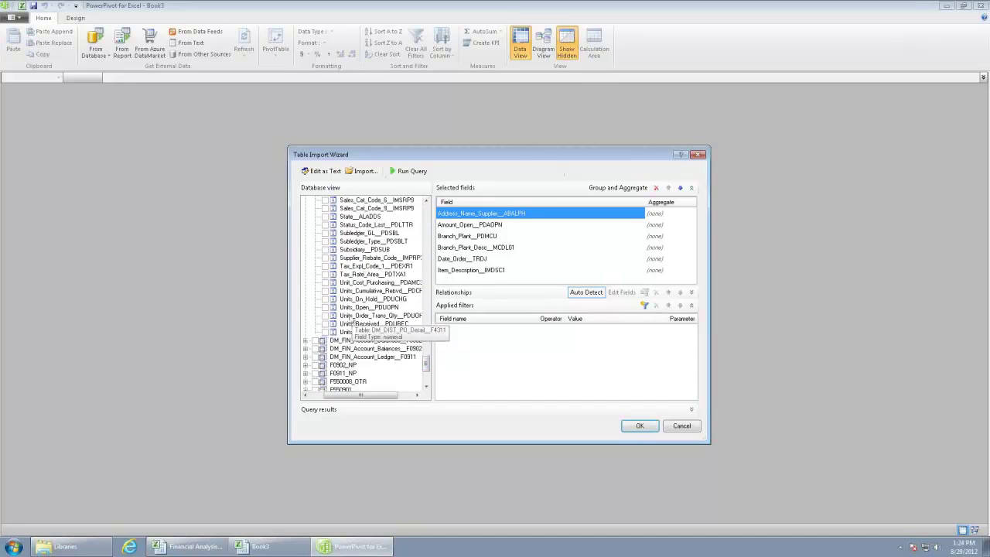
{"action": "left_click", "coordinate": [325, 308]}
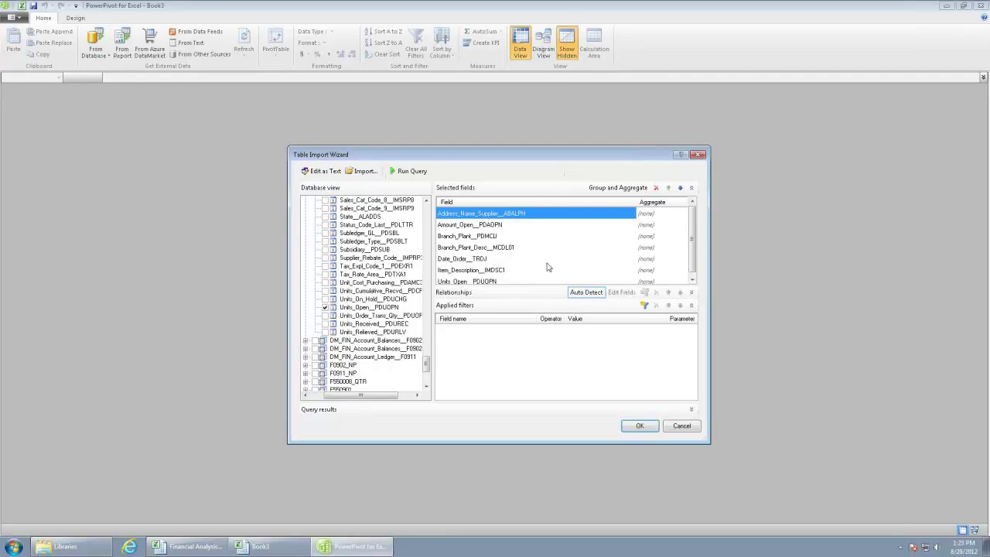
Step: Filter the query to Amount_Open_PDAOPN is not 0 and validate the generated SQL
{"action": "left_click", "coordinate": [645, 307]}
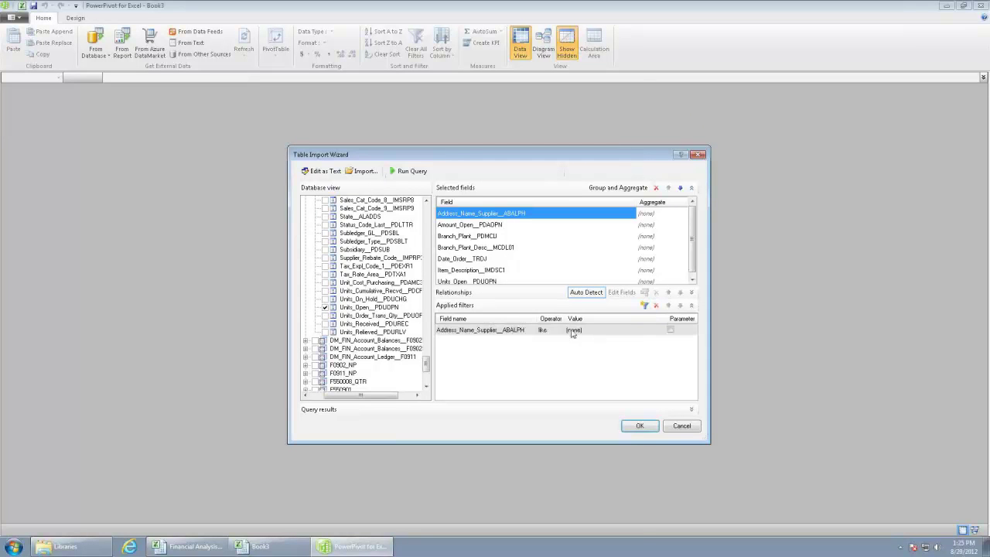
{"action": "left_click", "coordinate": [529, 332]}
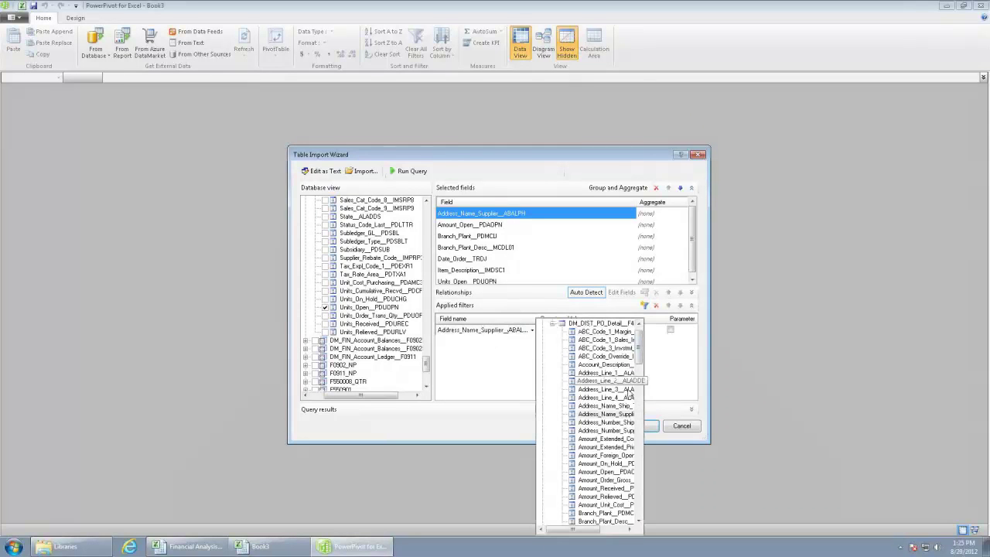
{"action": "left_click", "coordinate": [616, 472]}
{"action": "left_click", "coordinate": [547, 331]}
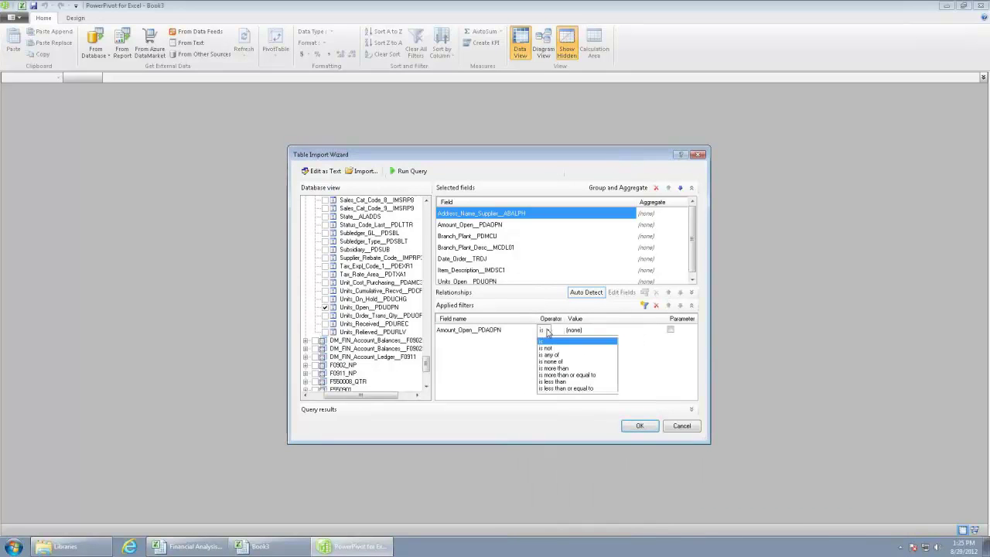
{"action": "left_click", "coordinate": [564, 348]}
{"action": "left_click", "coordinate": [590, 331]}
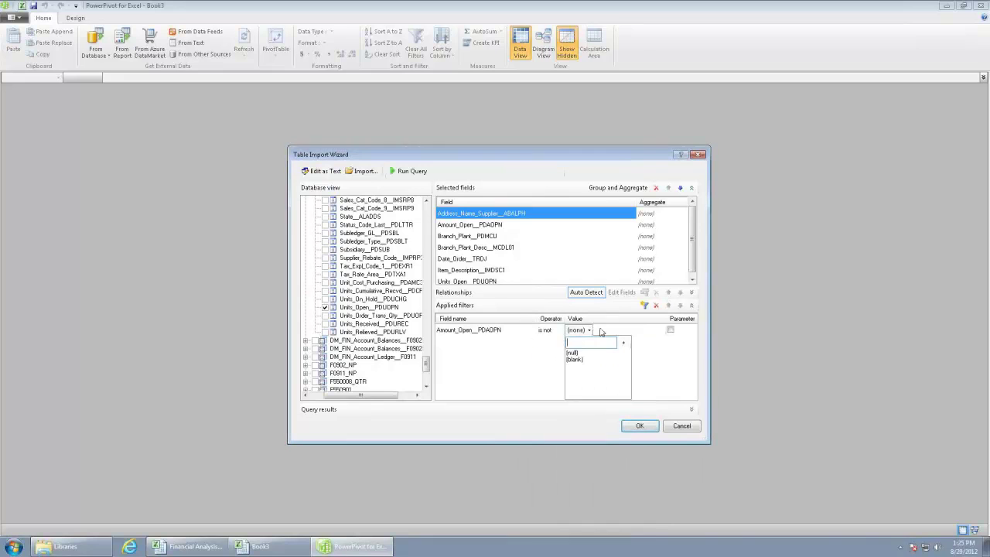
{"action": "type", "text": "0"}
{"action": "key", "text": "Return"}
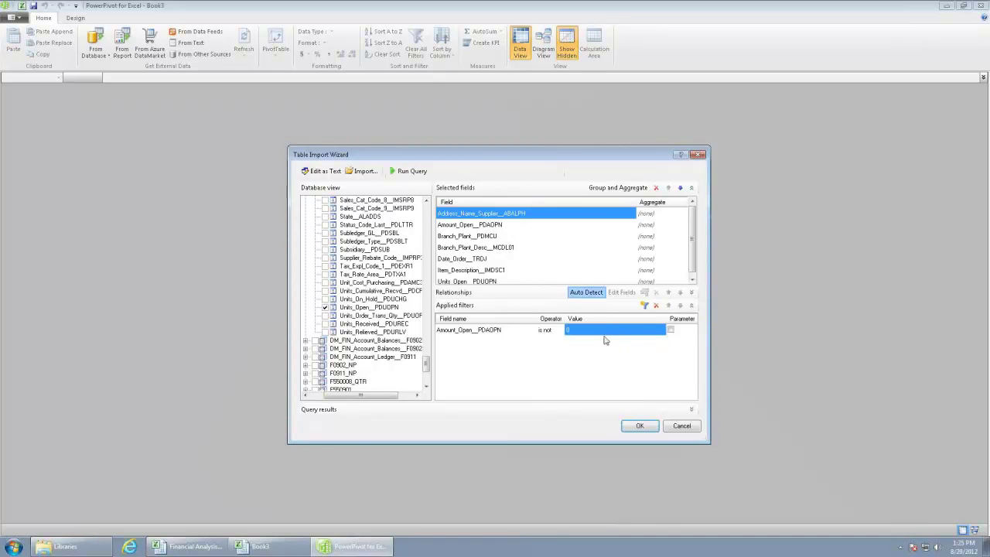
{"action": "left_click", "coordinate": [641, 426]}
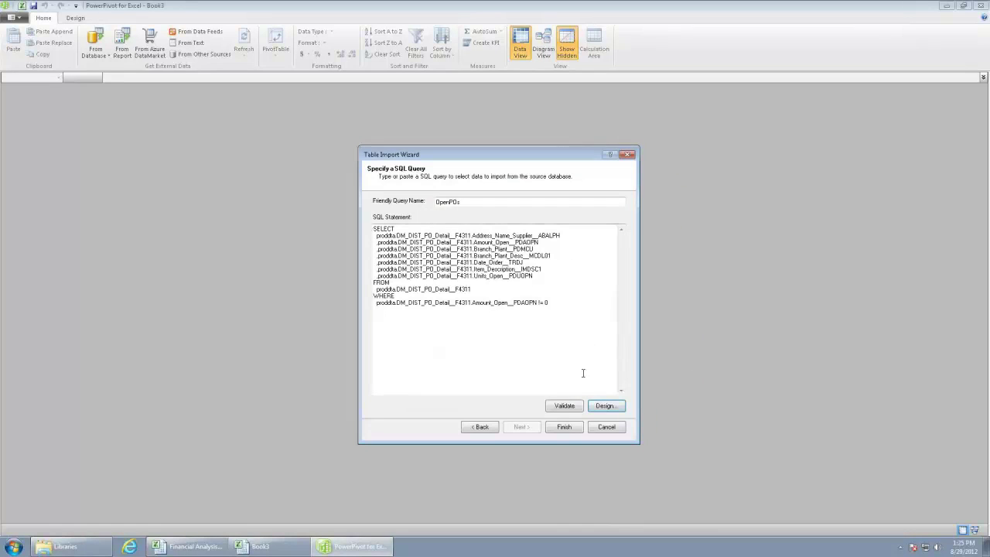
{"action": "left_click", "coordinate": [565, 406]}
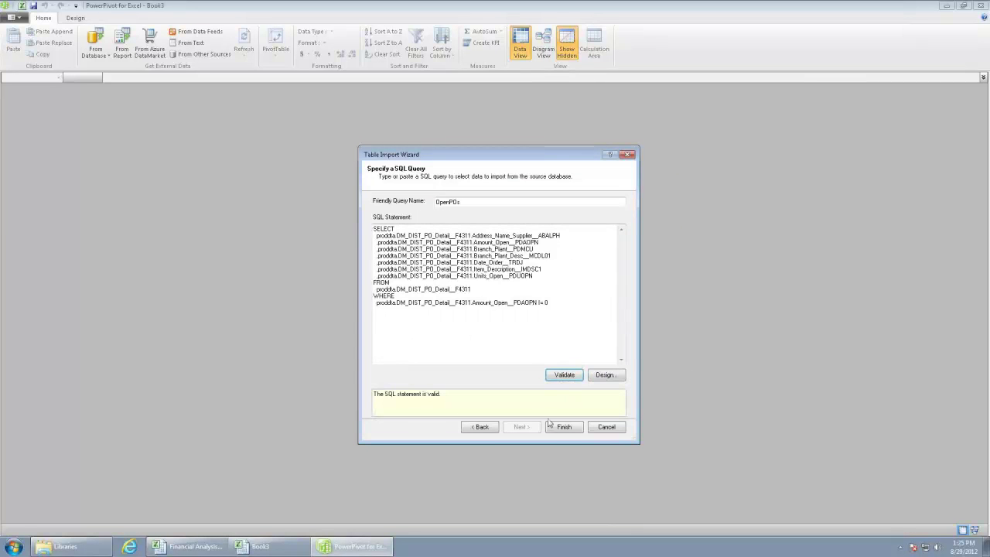
Step: Import the 189 OpenPOs rows and bring up the PivotTable report options
{"action": "left_click", "coordinate": [564, 427]}
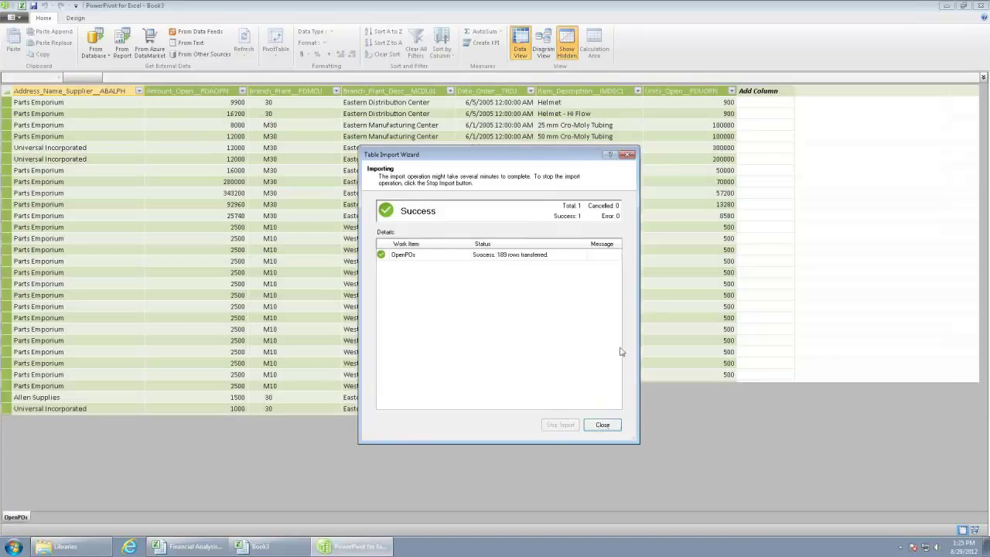
{"action": "key", "text": "Return"}
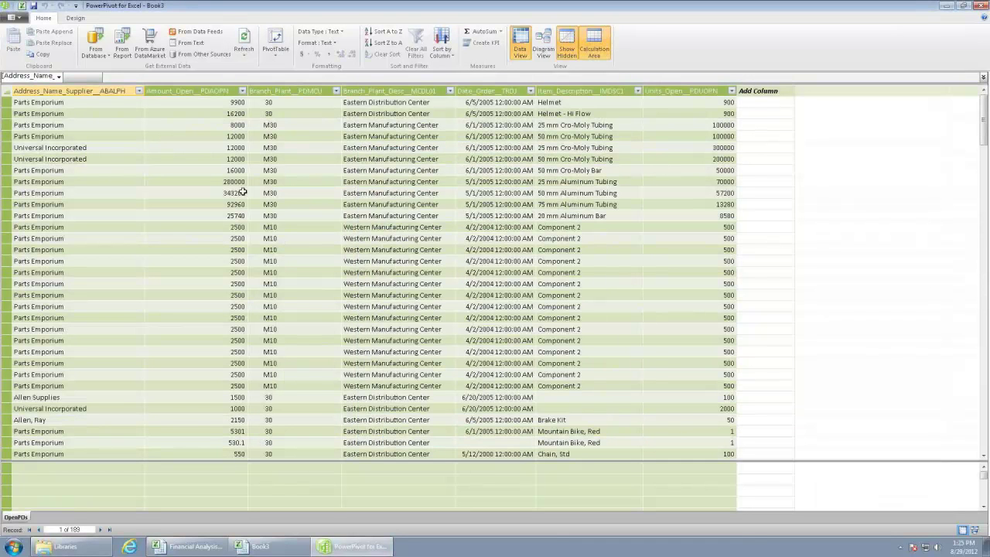
{"action": "left_click", "coordinate": [276, 56]}
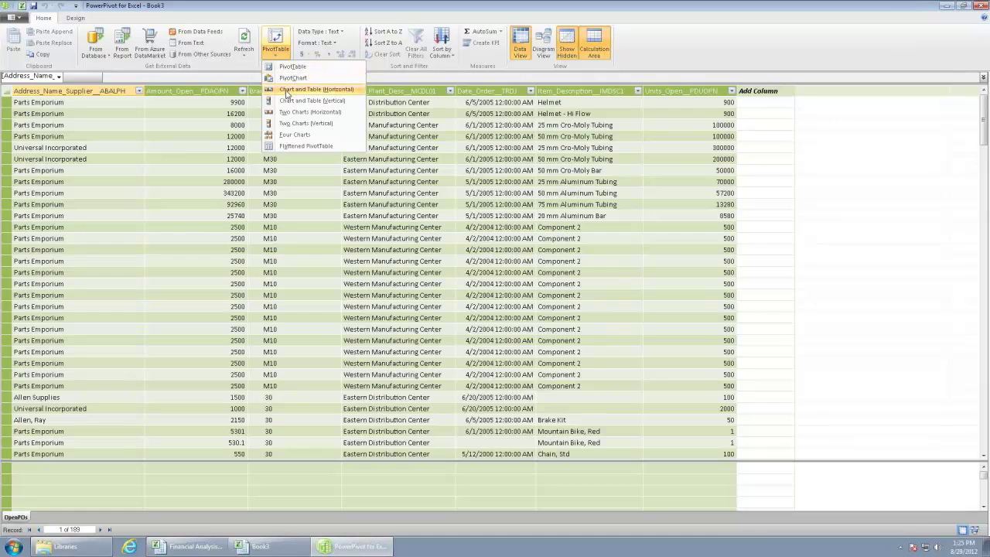
Step: Create a horizontal chart and table on a new sheet, charting Sum of Amount_Open per supplier
{"action": "left_click", "coordinate": [288, 94]}
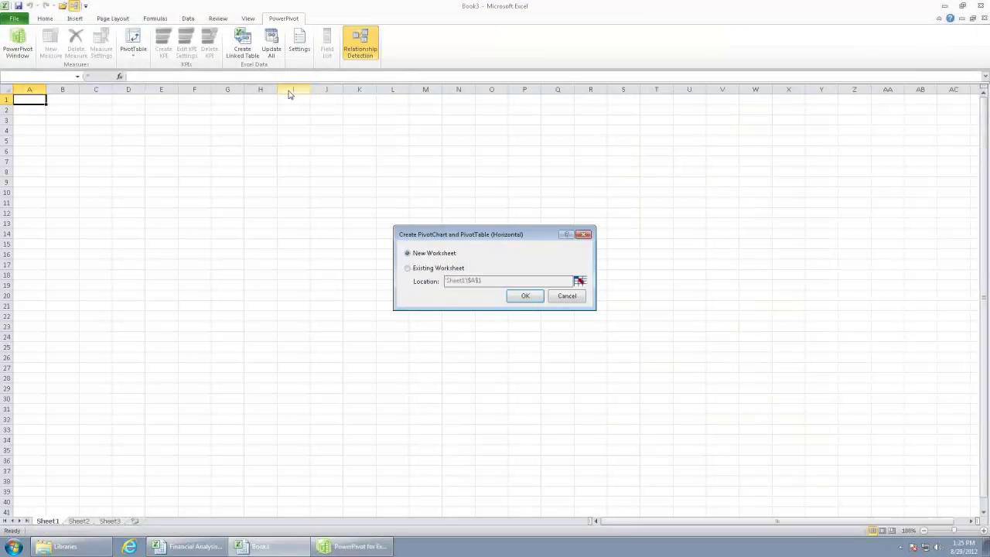
{"action": "left_click", "coordinate": [525, 296]}
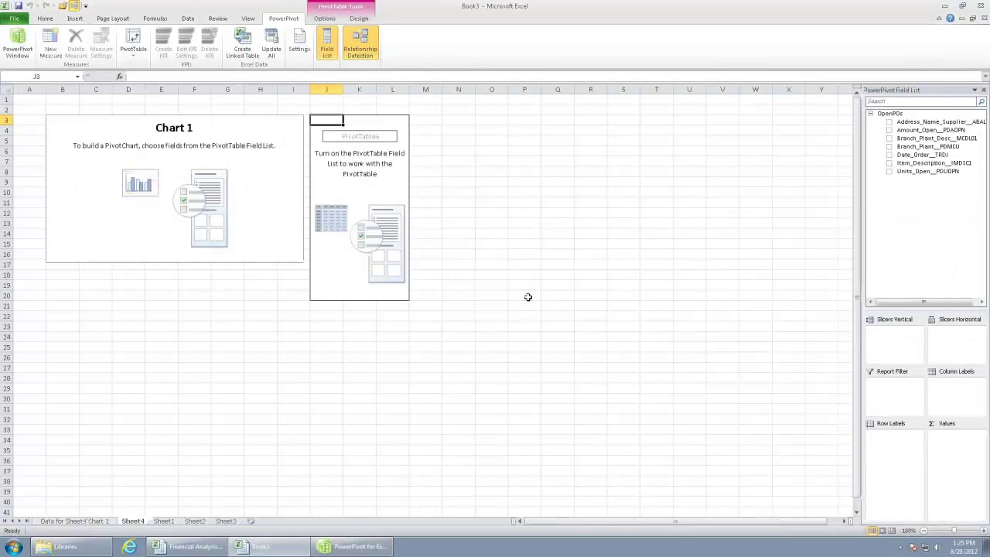
{"action": "left_click", "coordinate": [213, 140]}
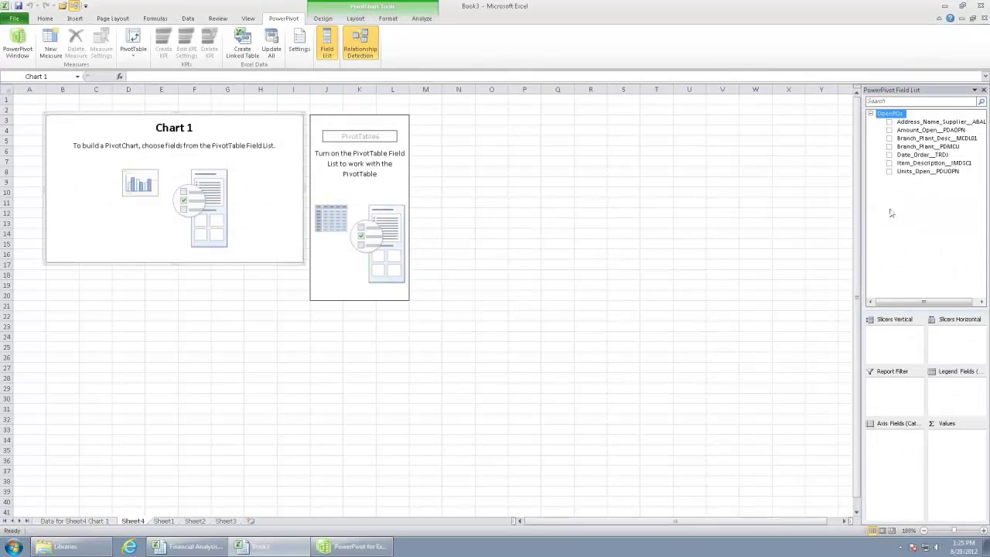
{"action": "left_click", "coordinate": [941, 126]}
{"action": "left_click_drag", "start_coordinate": [943, 128], "coordinate": [898, 441]}
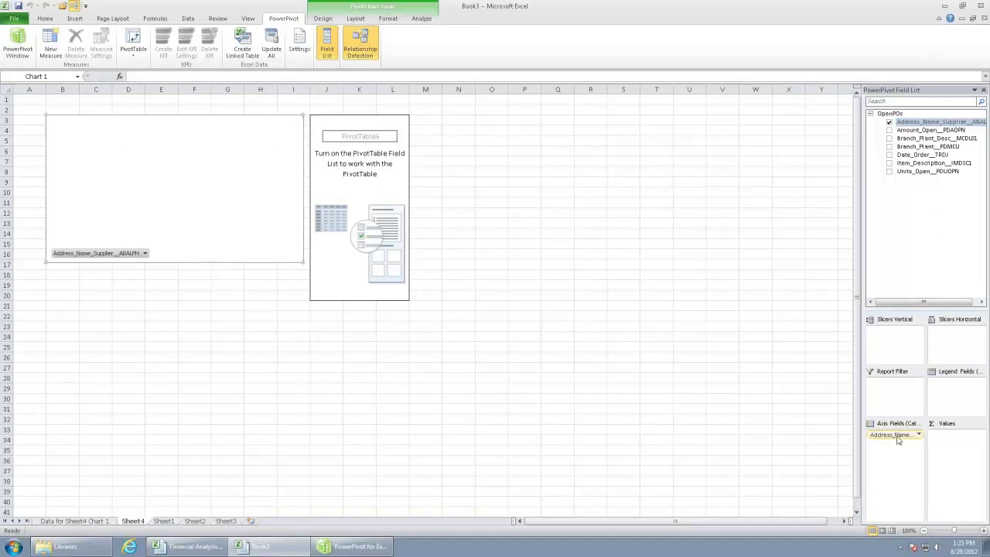
{"action": "left_click", "coordinate": [928, 131]}
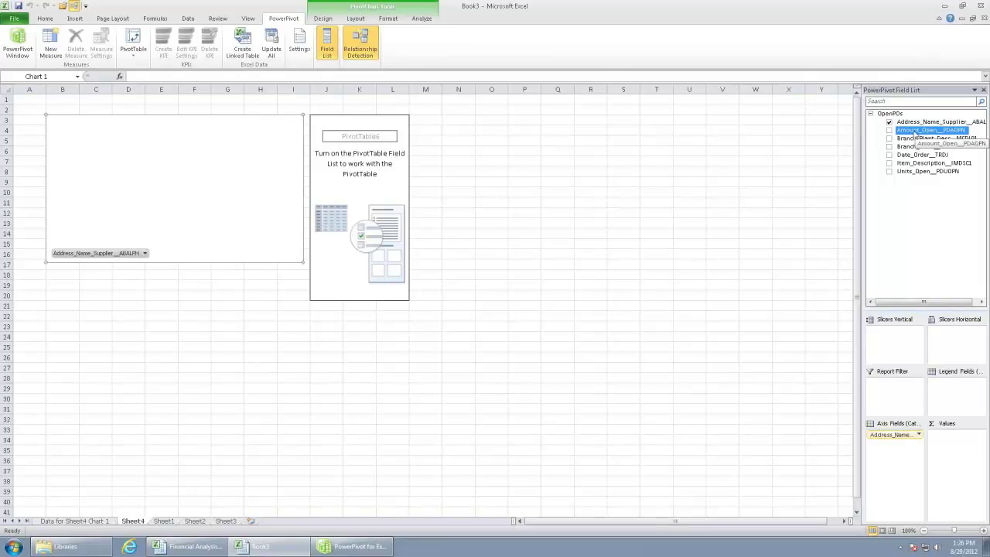
{"action": "left_click_drag", "start_coordinate": [938, 182], "coordinate": [958, 450]}
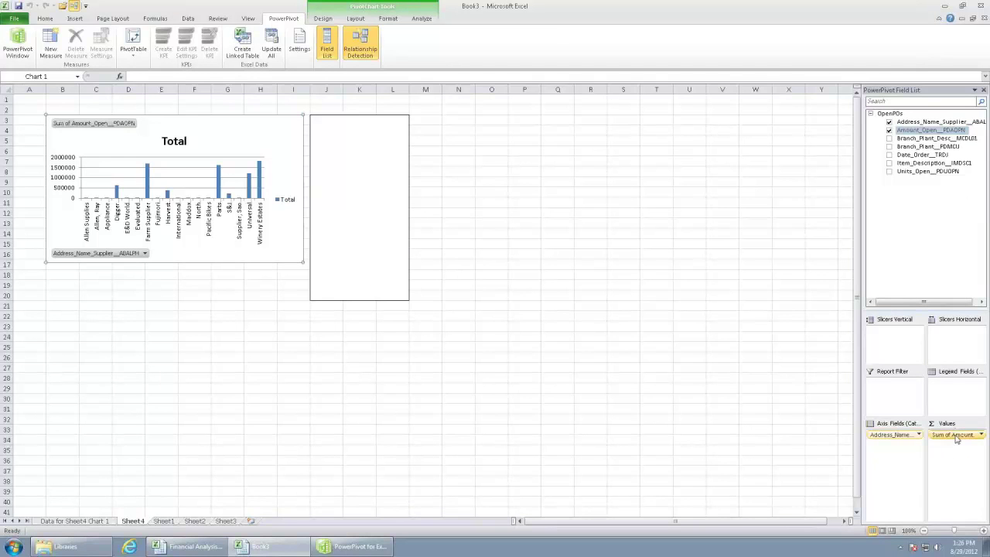
Step: Change the supplier chart to an exploded pie
{"action": "left_click", "coordinate": [245, 137]}
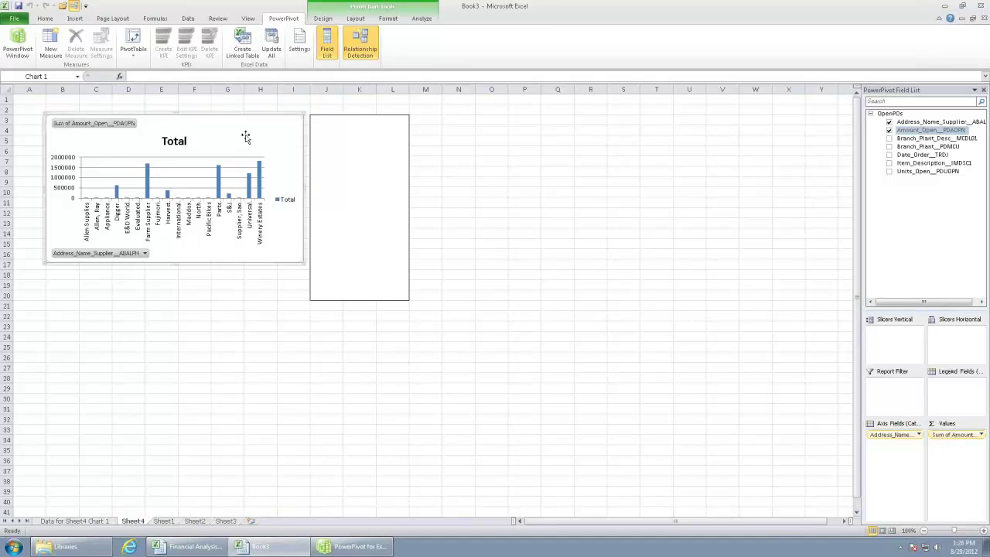
{"action": "right_click", "coordinate": [245, 137]}
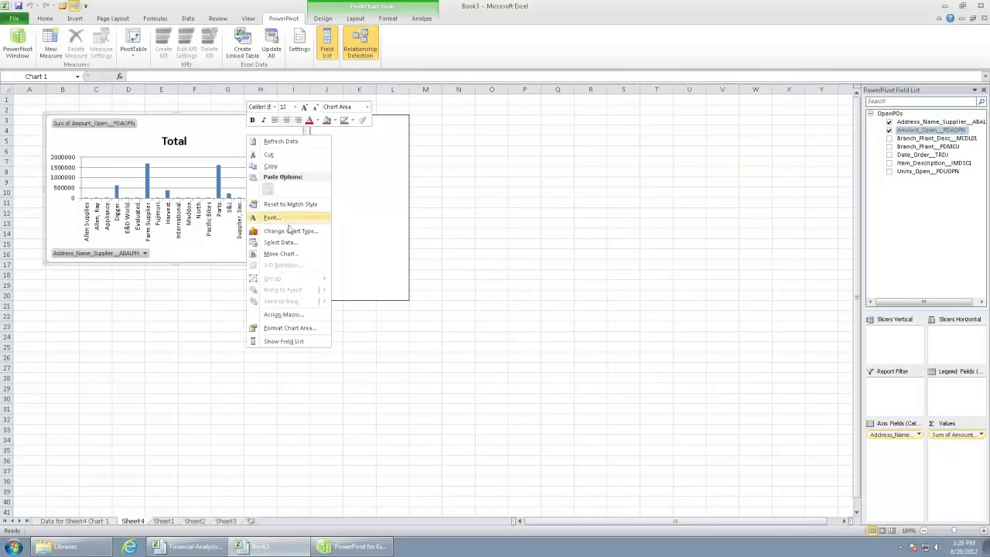
{"action": "left_click", "coordinate": [290, 231]}
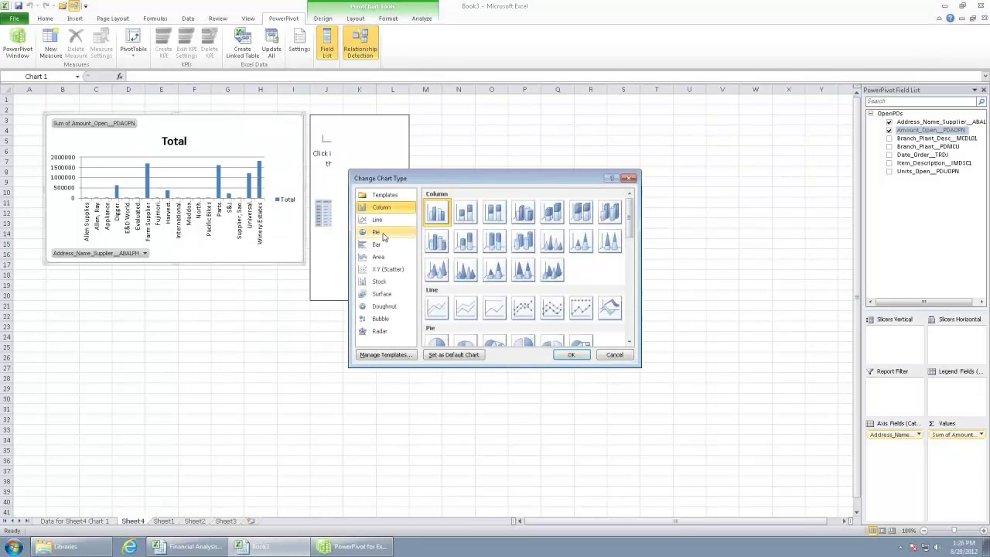
{"action": "left_click", "coordinate": [377, 232]}
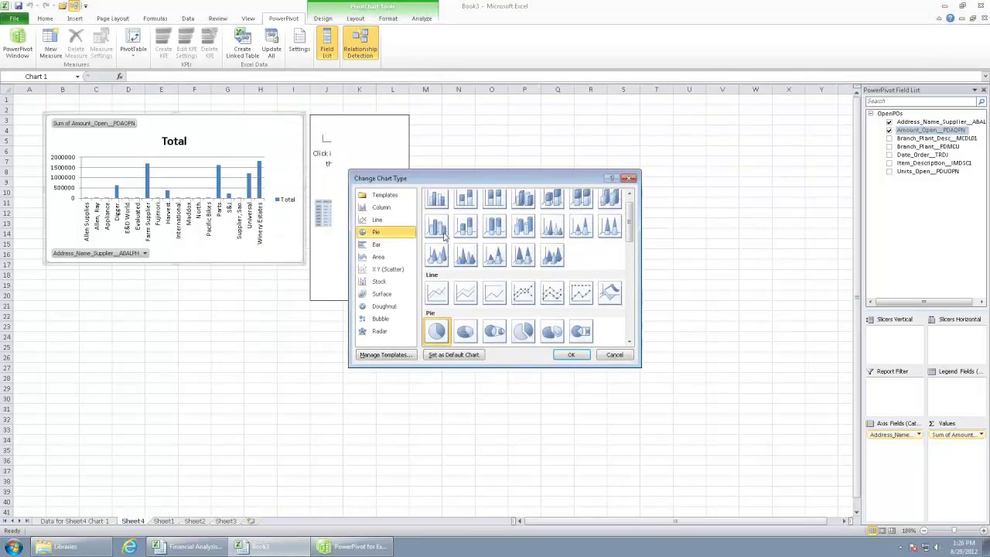
{"action": "left_click", "coordinate": [523, 331]}
{"action": "left_click", "coordinate": [571, 355]}
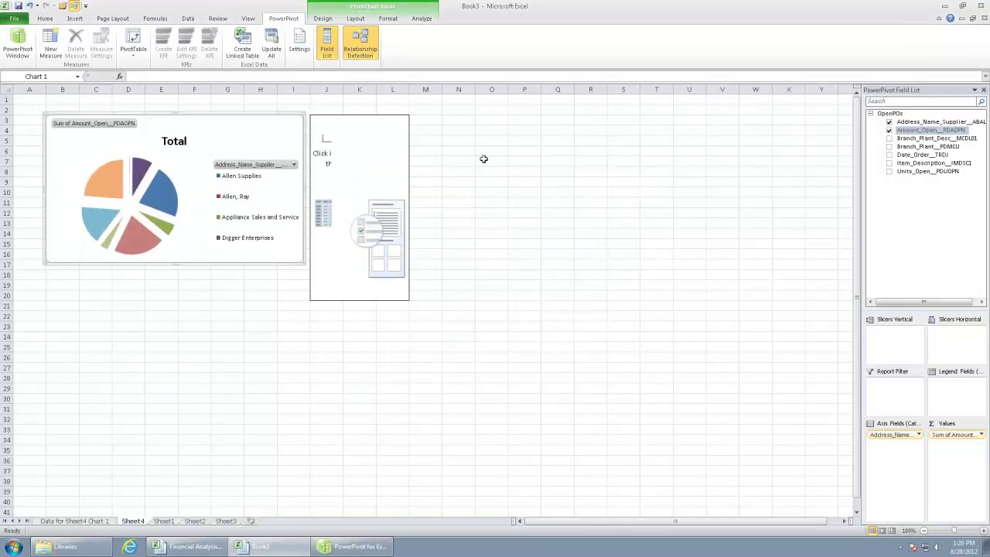
Step: Apply Layout 1 for supplier name and percentage labels, and stretch the chart to about row 37
{"action": "left_click", "coordinate": [324, 20]}
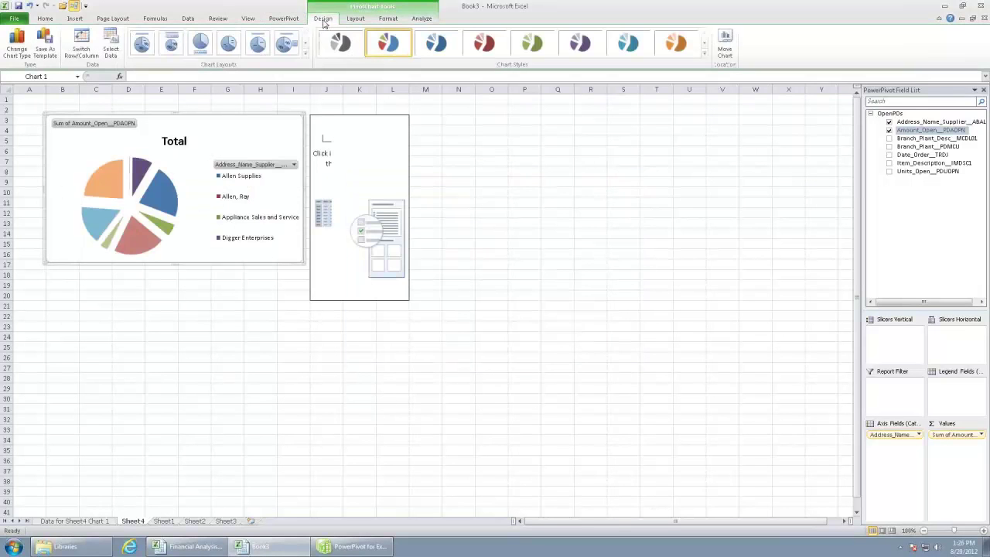
{"action": "left_click", "coordinate": [149, 51]}
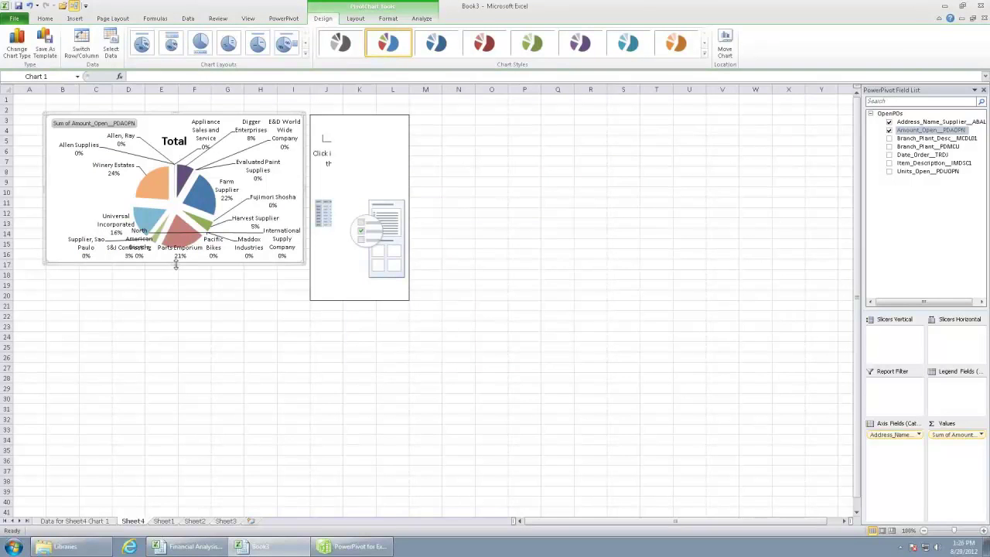
{"action": "left_click_drag", "start_coordinate": [175, 264], "coordinate": [164, 465]}
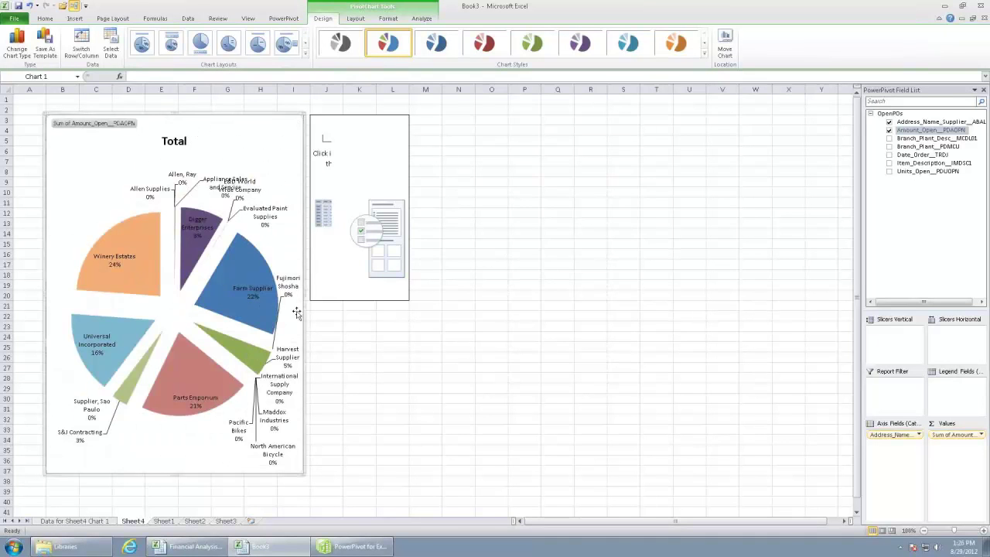
{"action": "left_click", "coordinate": [362, 160]}
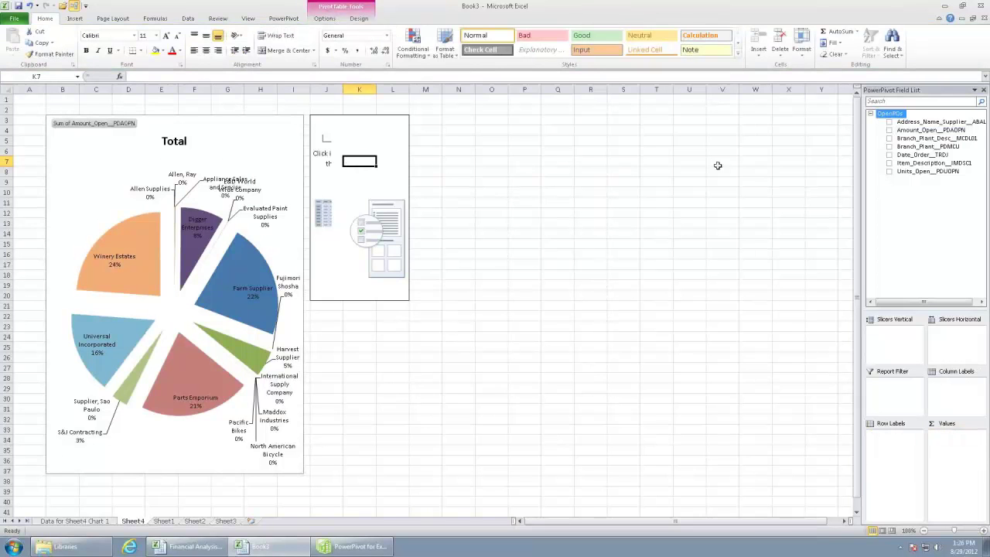
Step: Fill the PivotTable with branch plant descriptions and summed open amount, headed 'Open Amount'
{"action": "left_click_drag", "start_coordinate": [928, 137], "coordinate": [894, 446]}
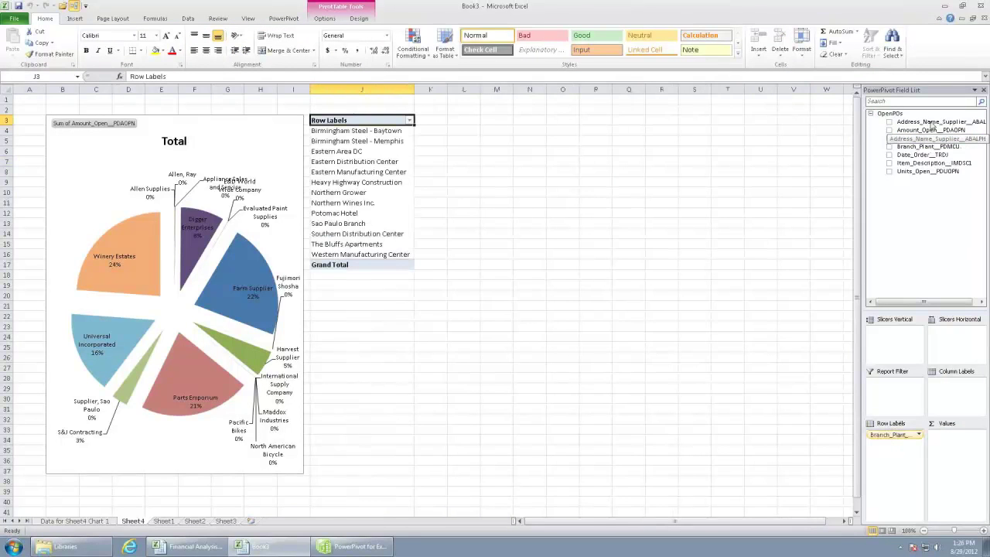
{"action": "left_click_drag", "start_coordinate": [931, 129], "coordinate": [958, 456]}
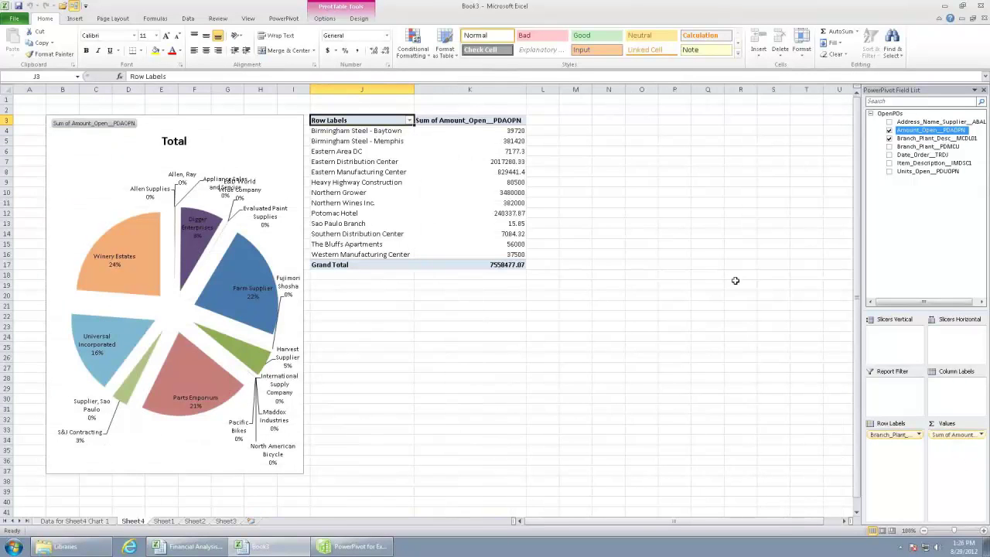
{"action": "left_click", "coordinate": [495, 120]}
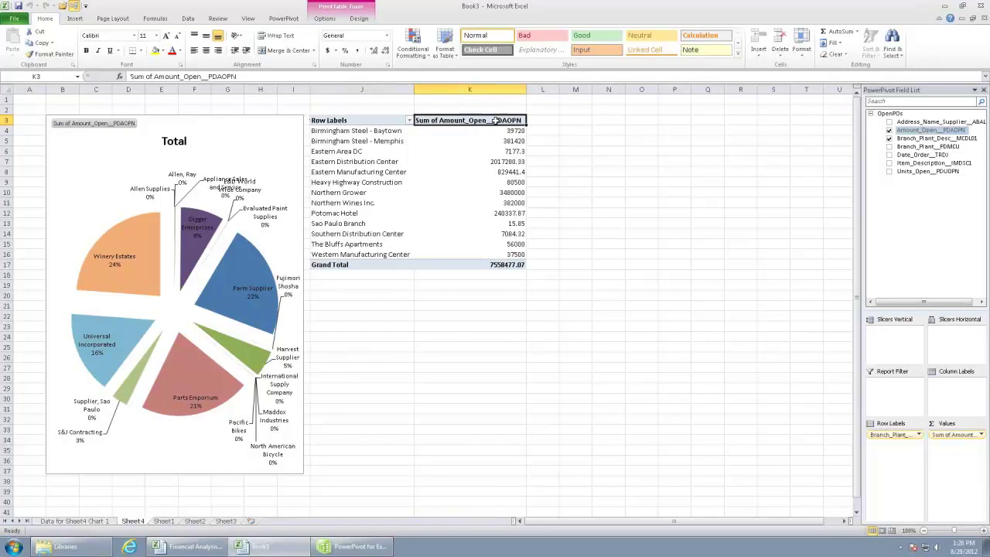
{"action": "type", "text": "Open Amount"}
{"action": "key", "text": "Return"}
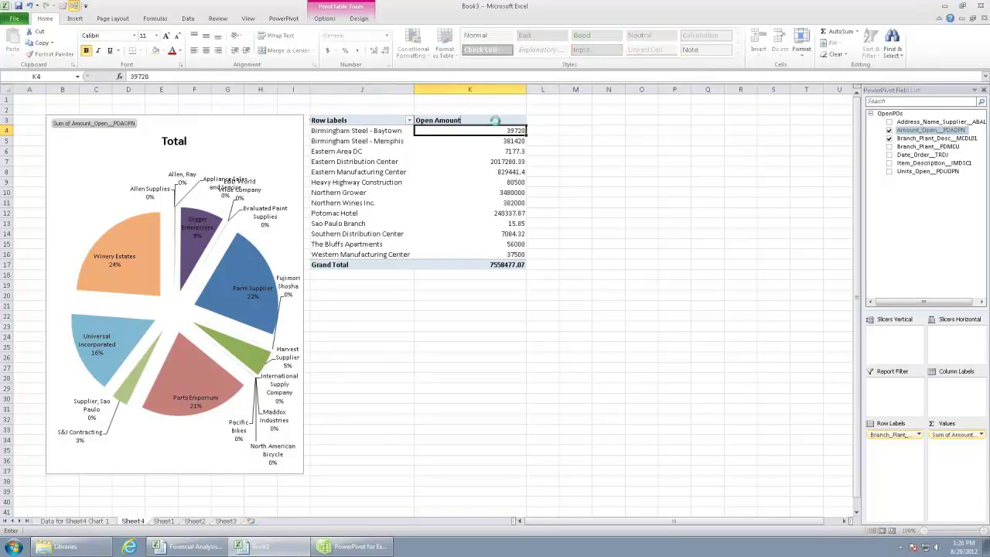
Step: Format column K as accounting dollars with no decimals
{"action": "left_click", "coordinate": [452, 88]}
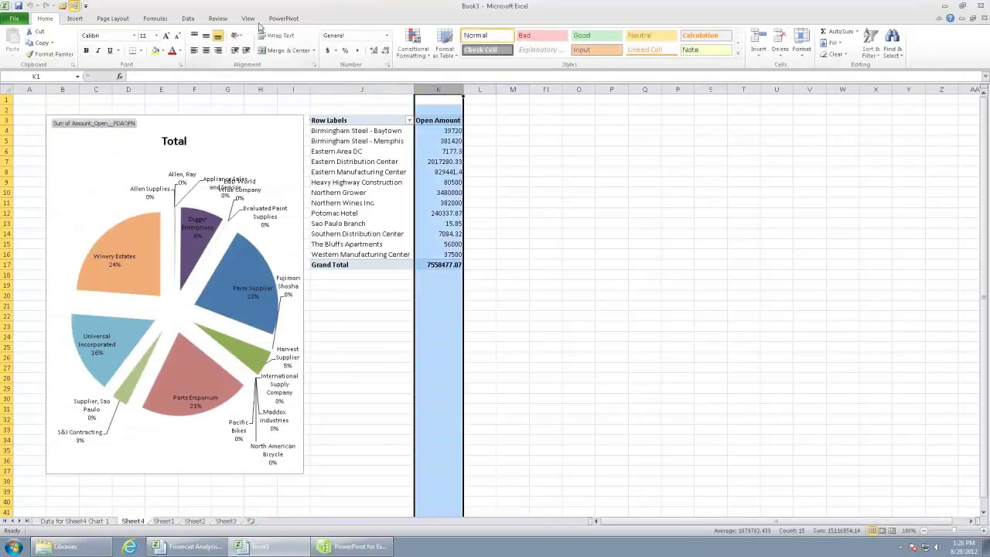
{"action": "left_click", "coordinate": [327, 51]}
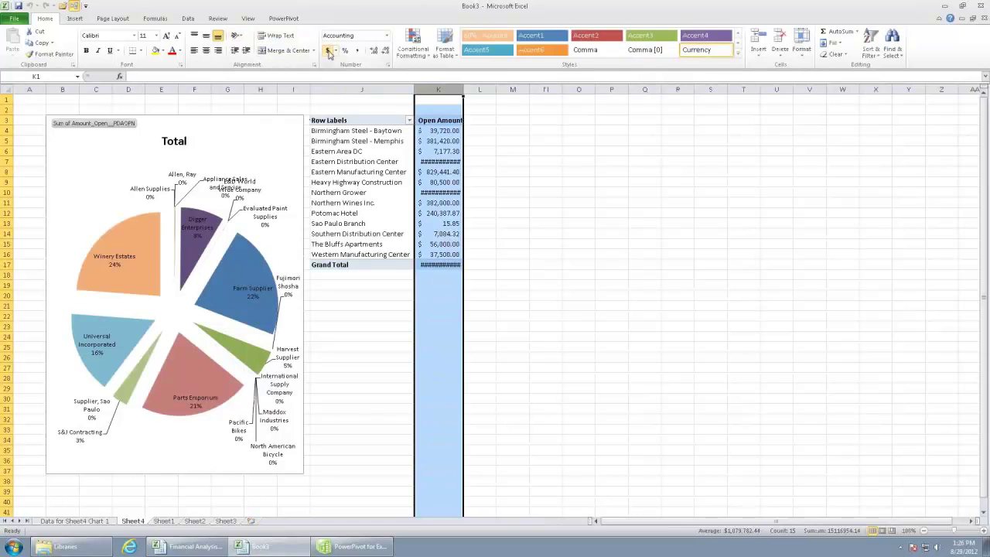
{"action": "left_click", "coordinate": [384, 51]}
{"action": "left_click", "coordinate": [385, 51]}
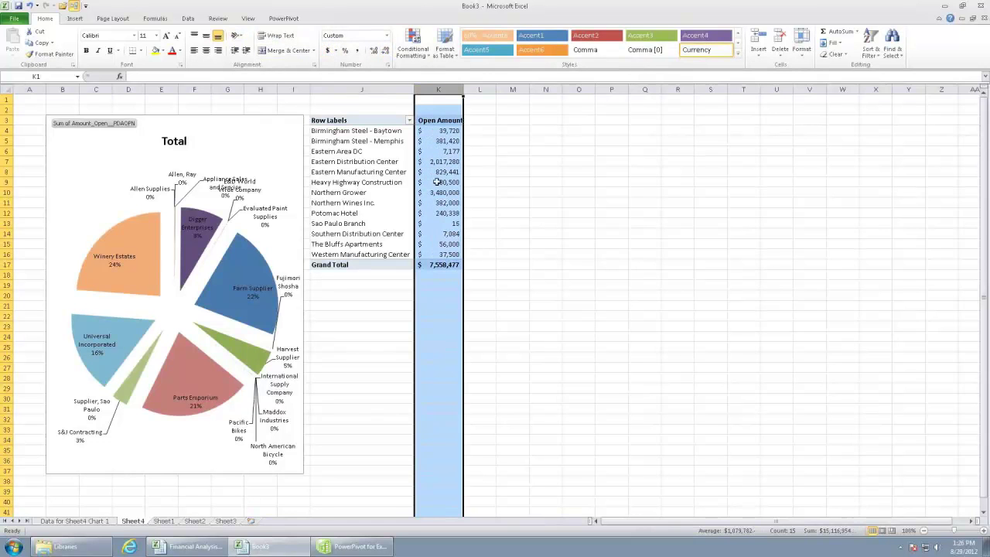
Step: Nest item descriptions under each branch plant in the PivotTable rows
{"action": "left_click", "coordinate": [400, 160]}
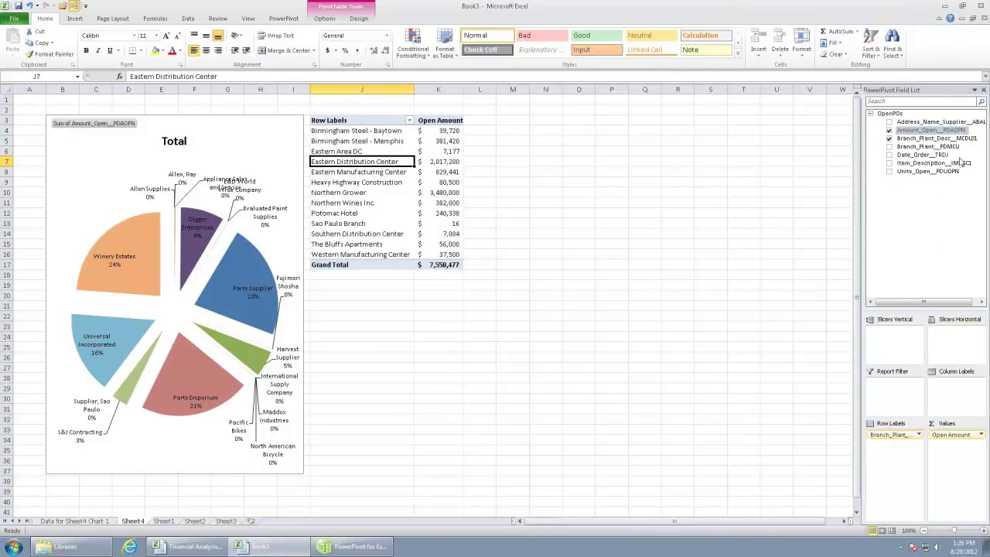
{"action": "left_click_drag", "start_coordinate": [944, 166], "coordinate": [907, 457]}
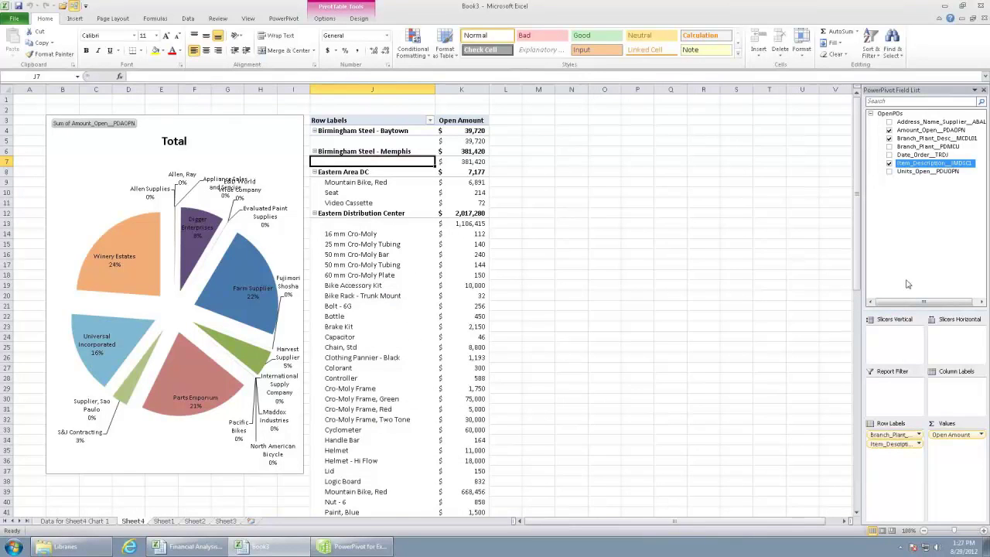
{"action": "left_click", "coordinate": [474, 131]}
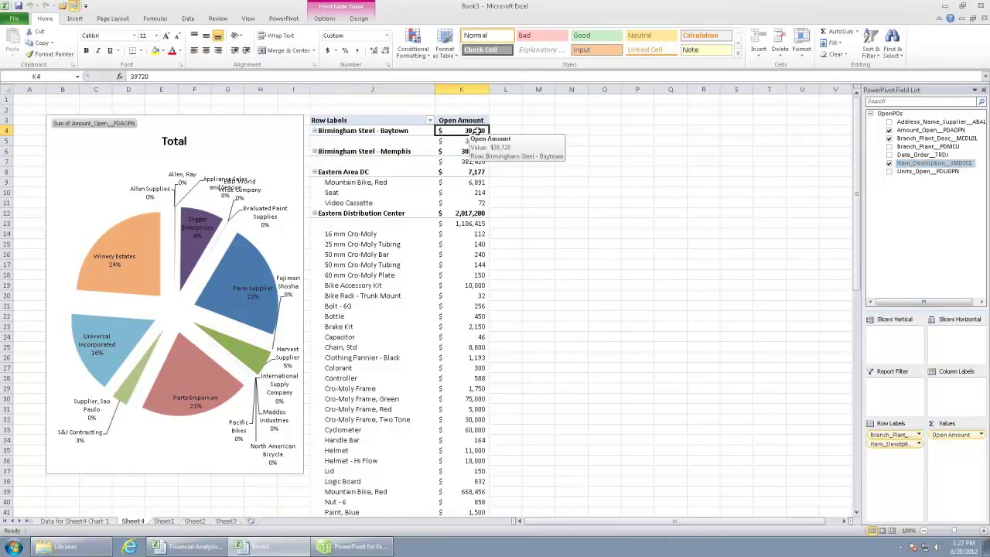
Step: Add Amount_Open again as a % of Column Total column headed '%'
{"action": "left_click_drag", "start_coordinate": [929, 131], "coordinate": [956, 453]}
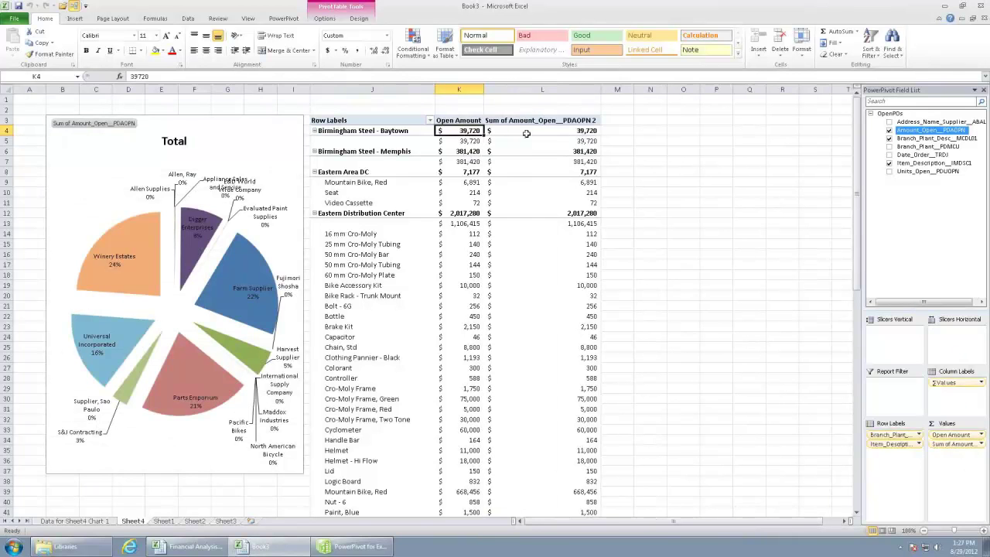
{"action": "left_click", "coordinate": [546, 131]}
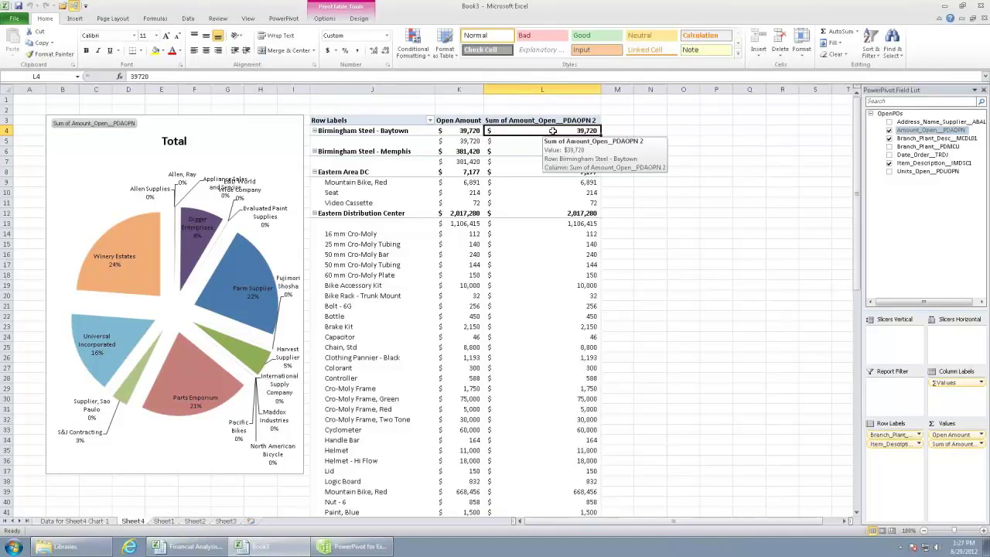
{"action": "right_click", "coordinate": [556, 131]}
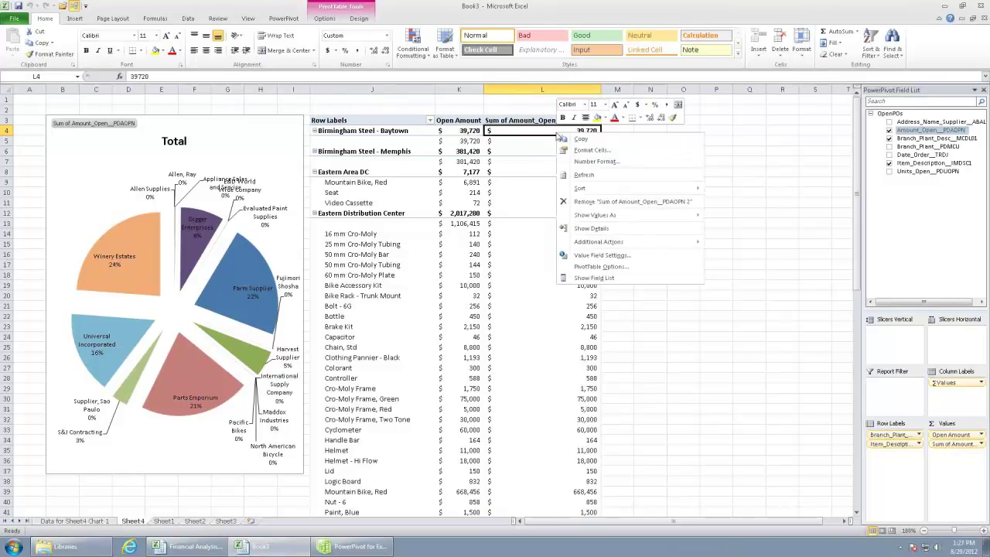
{"action": "mouse_move", "coordinate": [692, 217]}
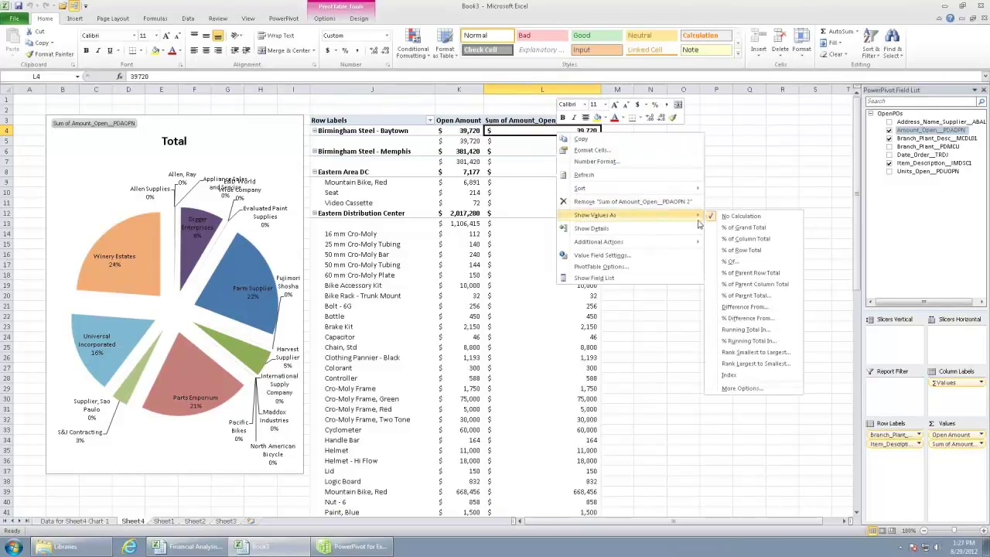
{"action": "left_click", "coordinate": [754, 241]}
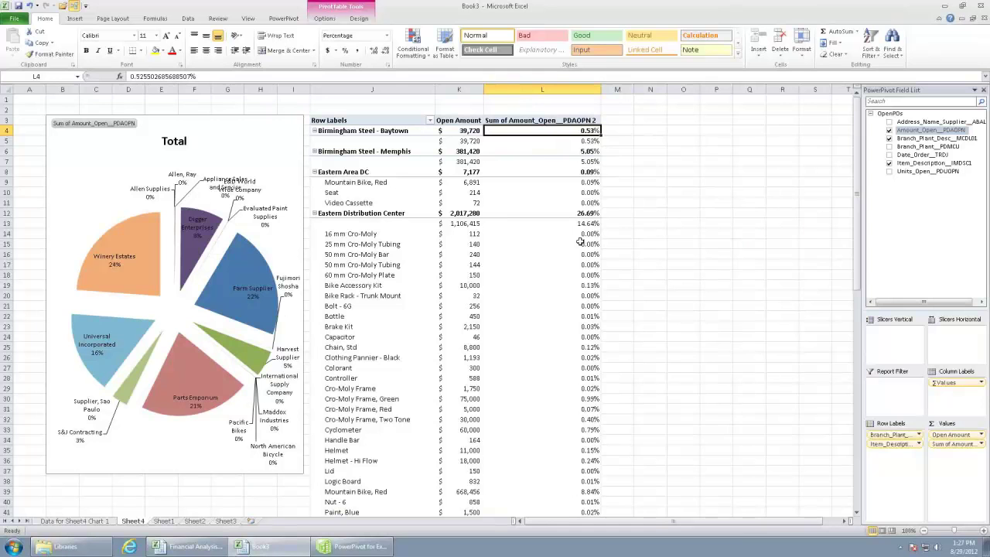
{"action": "left_click", "coordinate": [551, 121]}
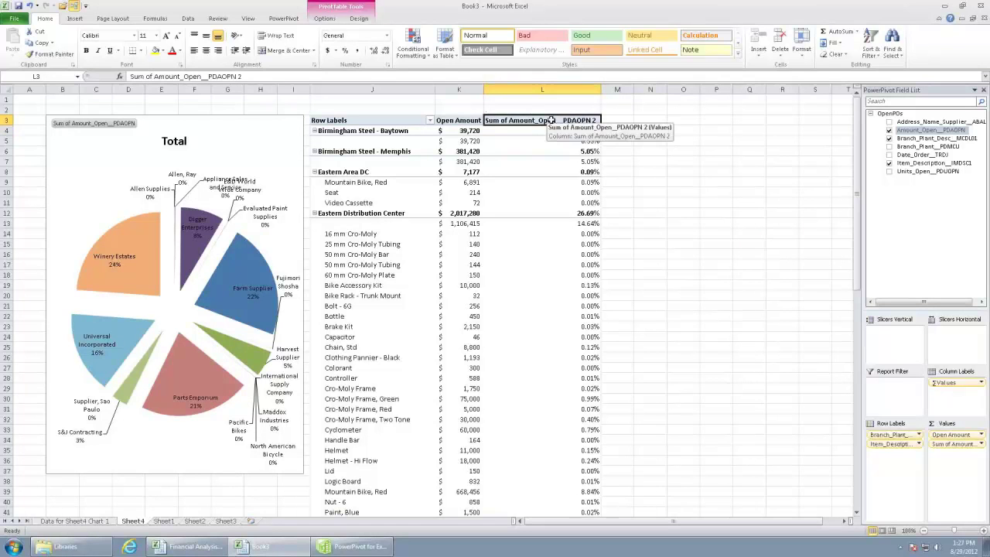
{"action": "type", "text": "%"}
{"action": "key", "text": "Return"}
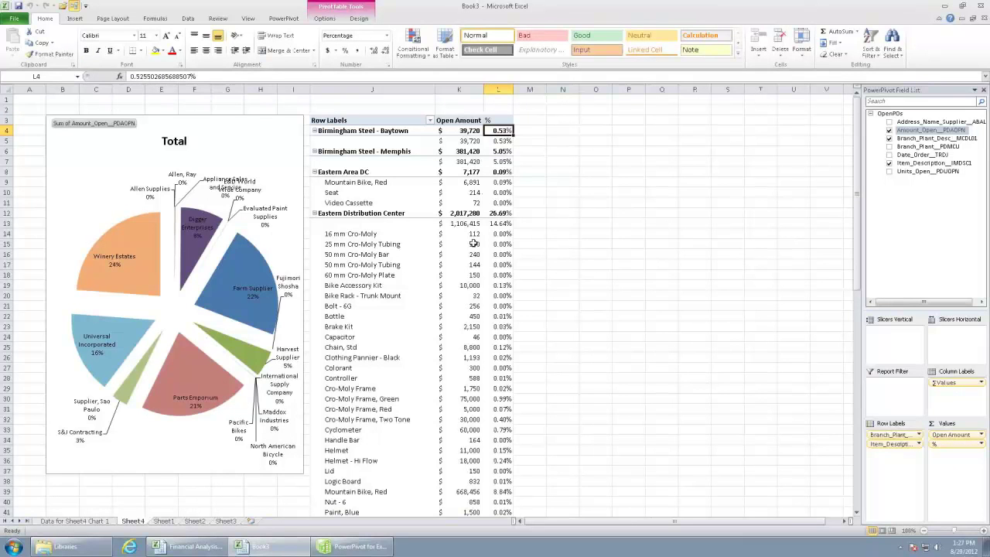
Step: Drill through Eastern Area DC's Mountain Bike, Red amount to its detail rows, then return to Sheet4
{"action": "left_click", "coordinate": [467, 183]}
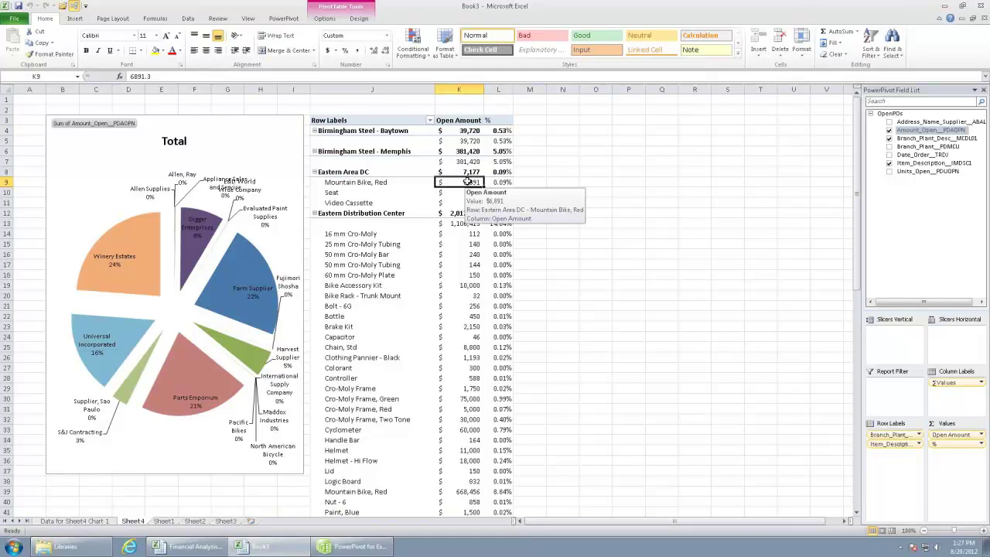
{"action": "right_click", "coordinate": [467, 183]}
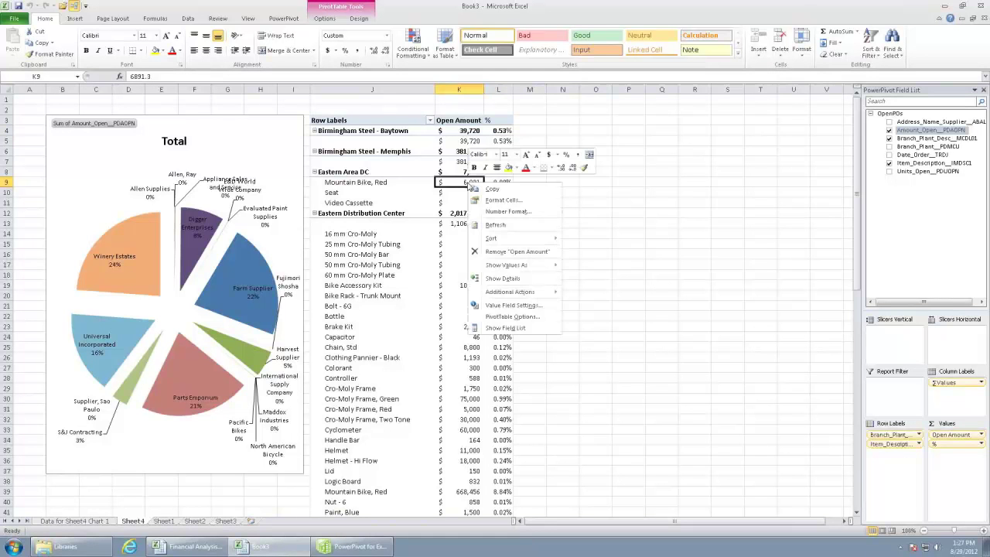
{"action": "left_click", "coordinate": [501, 279]}
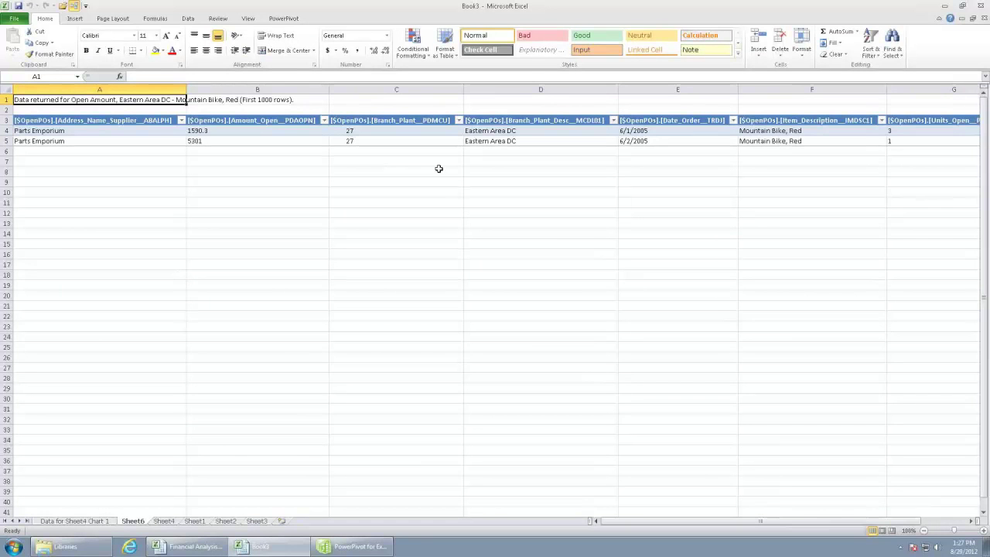
{"action": "left_click", "coordinate": [163, 520]}
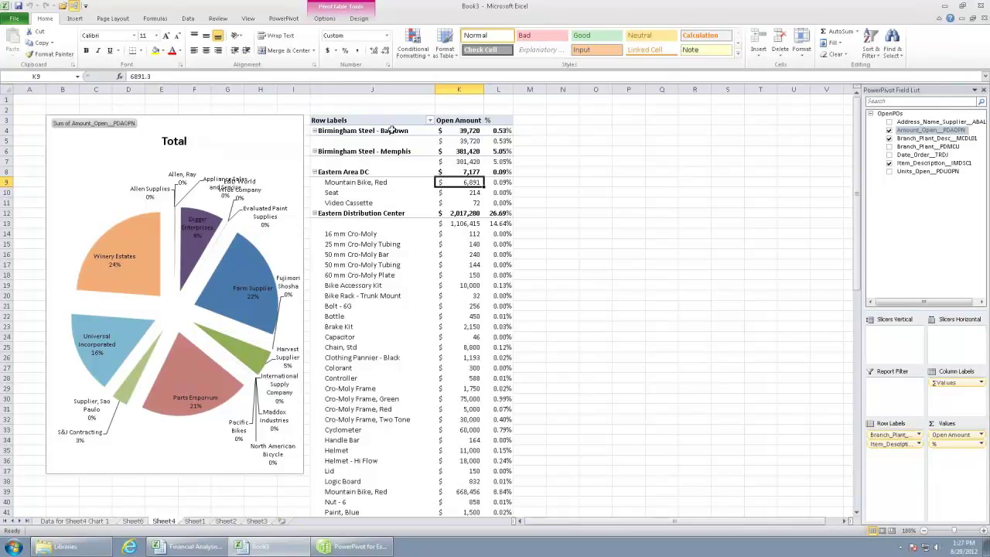
Step: Turn off 'Display subtotals at the top of each group' for the branch plant field
{"action": "left_click", "coordinate": [384, 130]}
{"action": "right_click", "coordinate": [387, 132]}
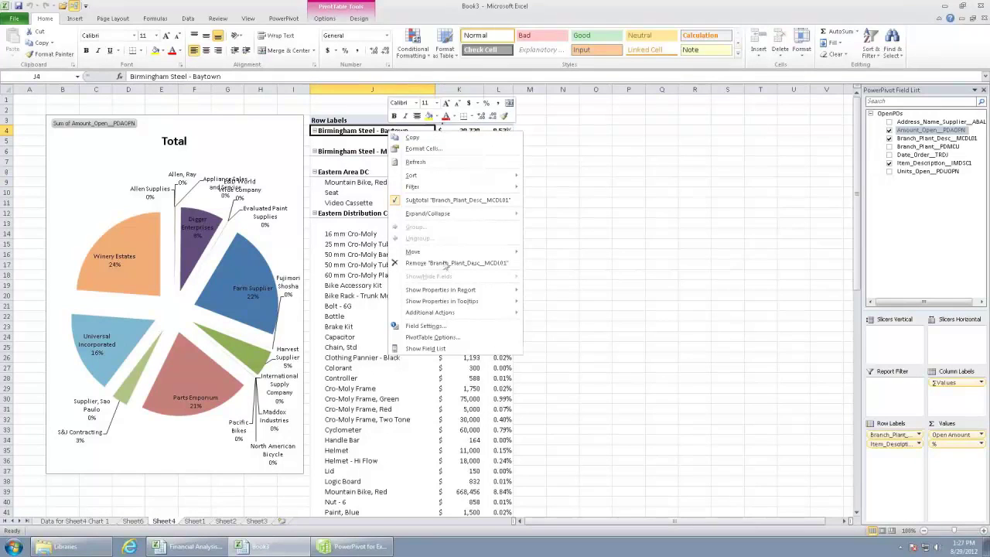
{"action": "left_click", "coordinate": [434, 327]}
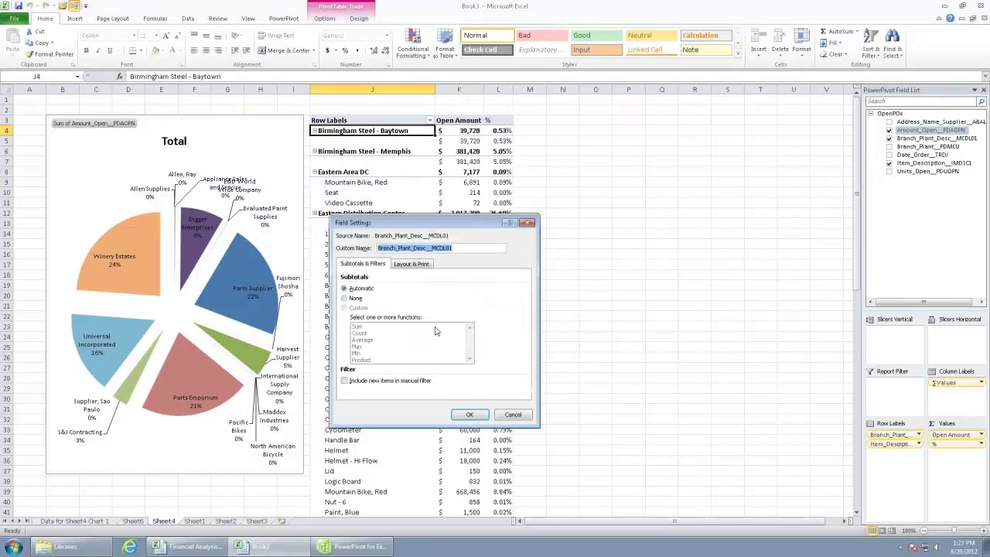
{"action": "left_click", "coordinate": [414, 264]}
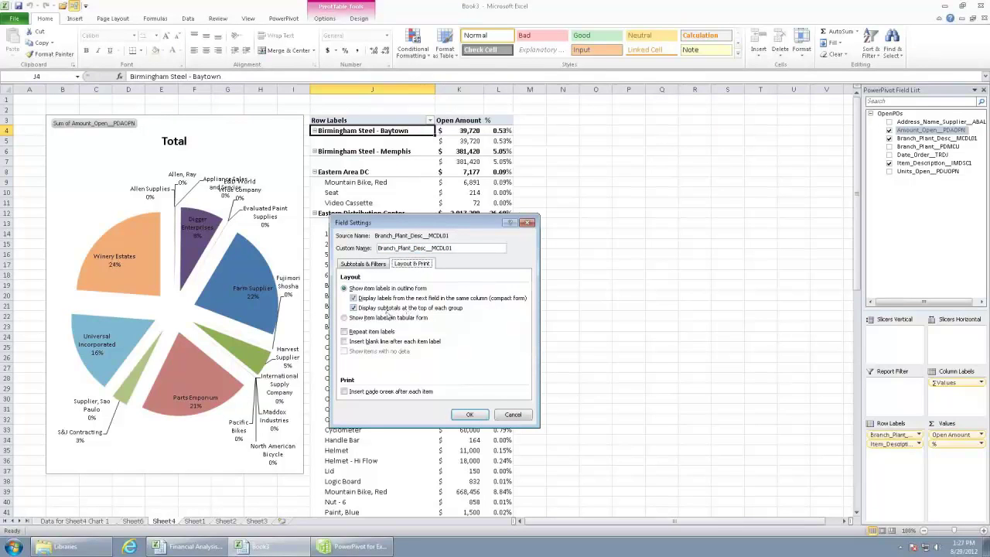
{"action": "left_click", "coordinate": [354, 308]}
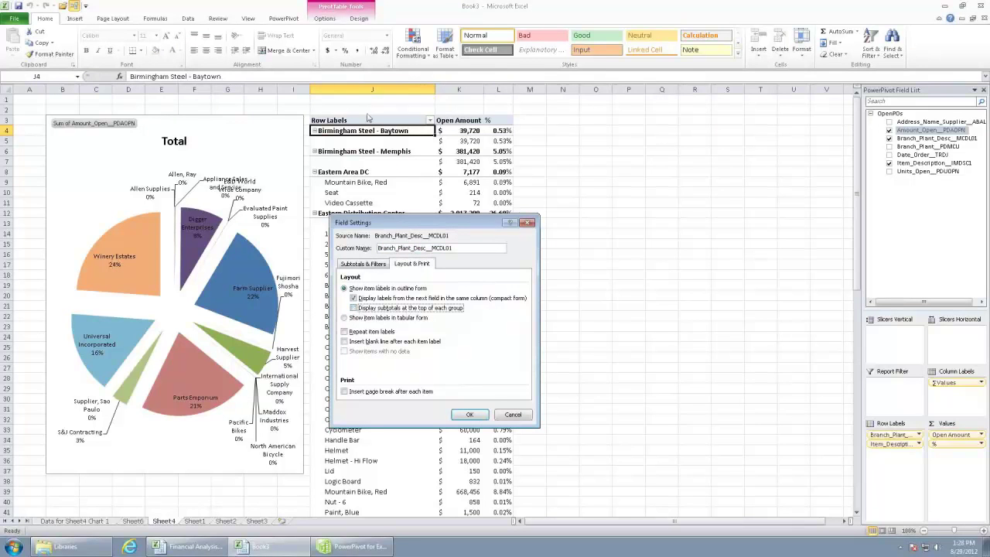
{"action": "left_click", "coordinate": [478, 415]}
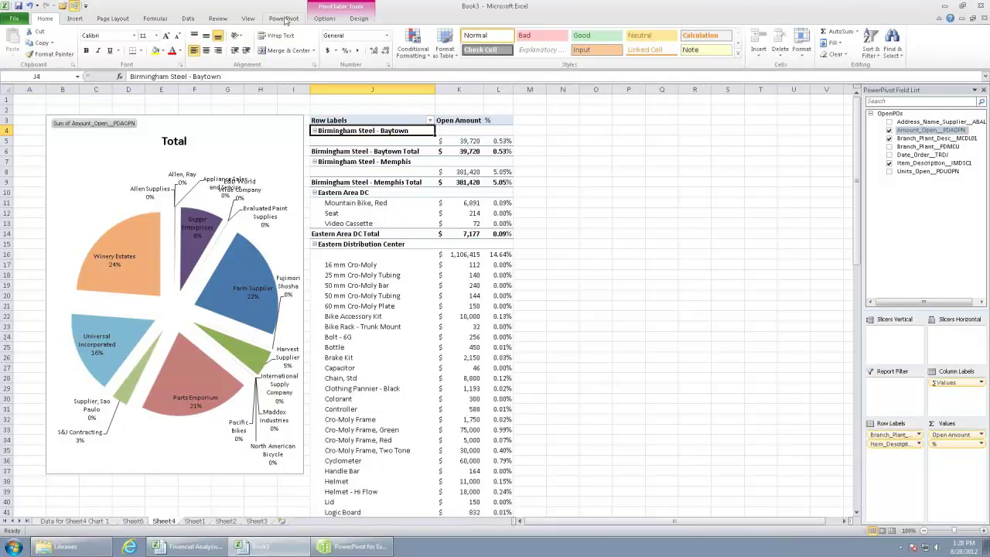
Step: Open the OpenPOs table properties in the PowerPivot window and edit its query in the designer
{"action": "left_click", "coordinate": [284, 18]}
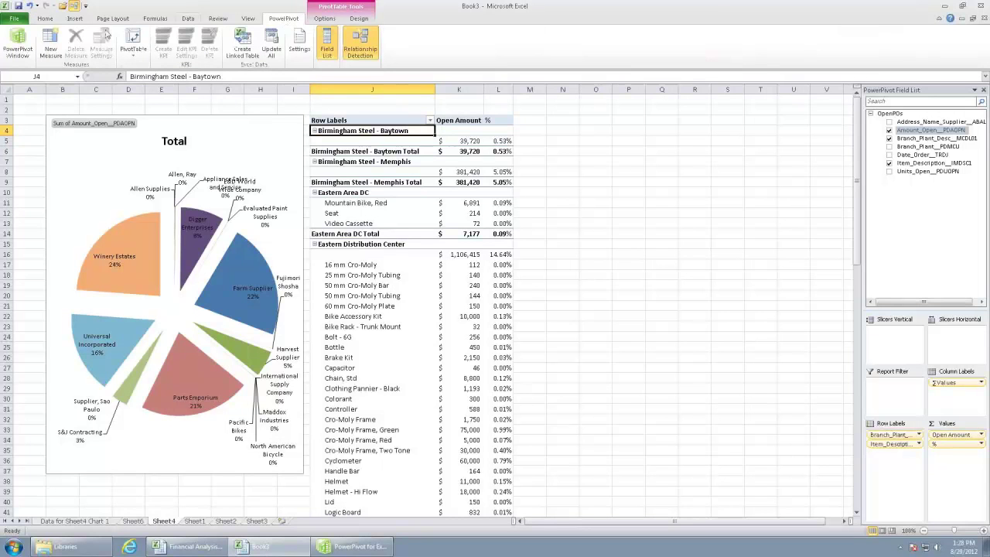
{"action": "left_click", "coordinate": [17, 43]}
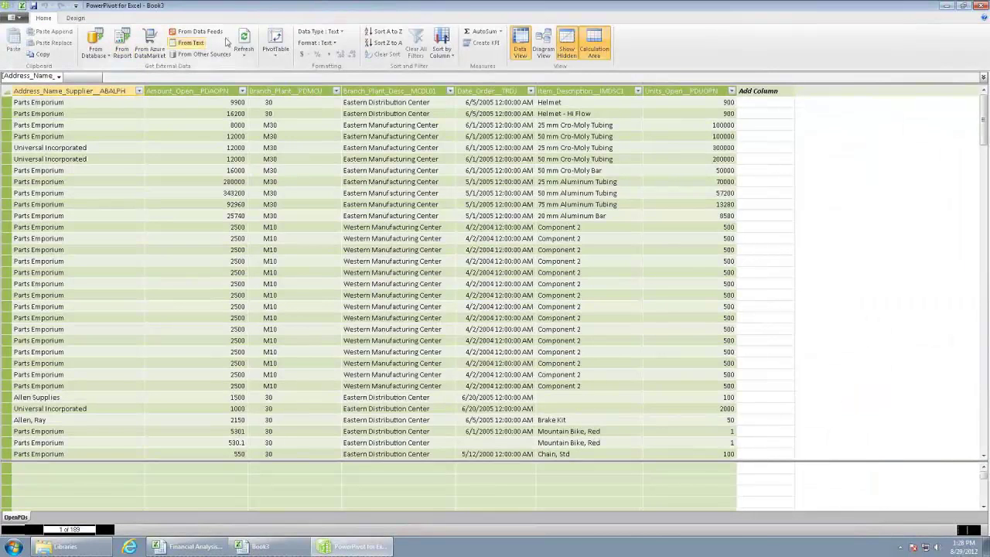
{"action": "left_click", "coordinate": [75, 18]}
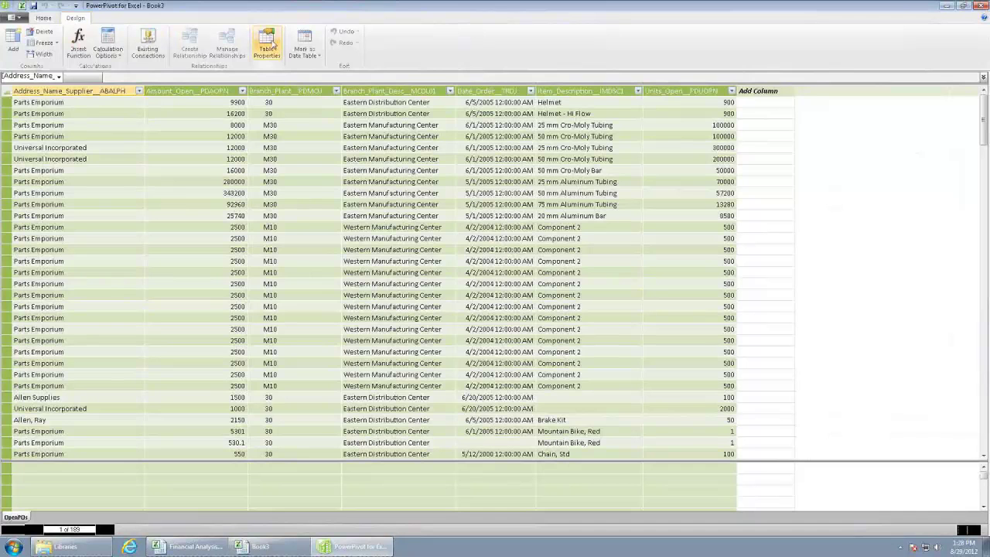
{"action": "left_click", "coordinate": [267, 46]}
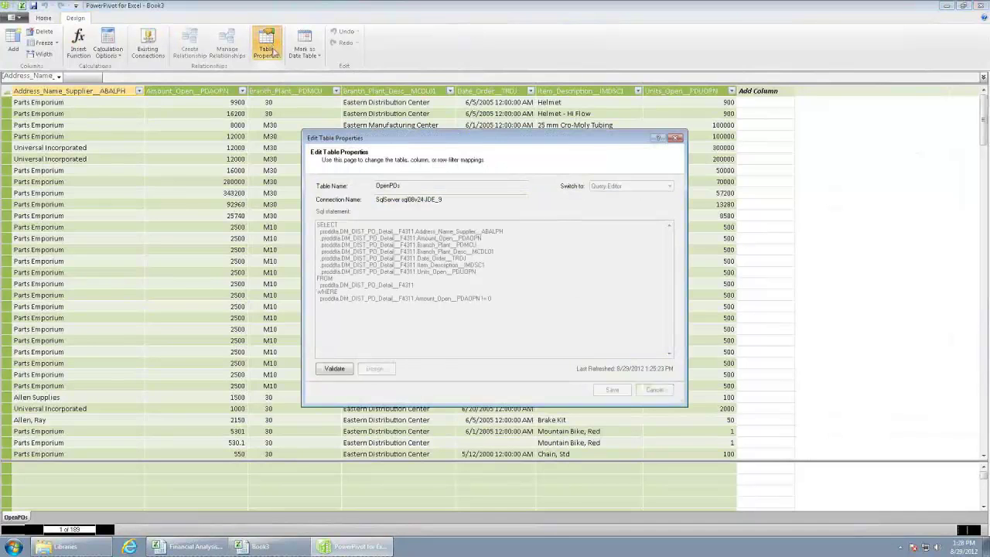
{"action": "left_click", "coordinate": [462, 268]}
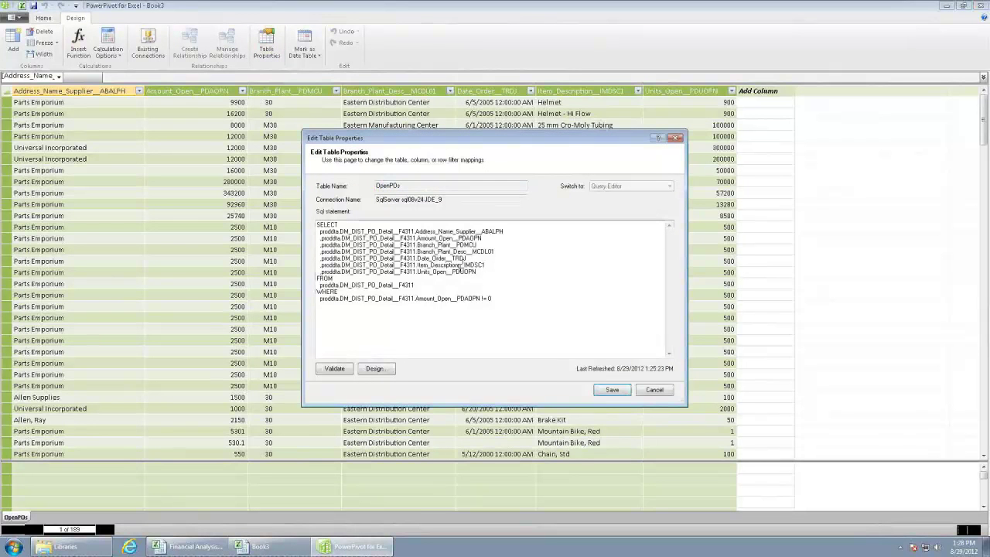
{"action": "left_click", "coordinate": [375, 370]}
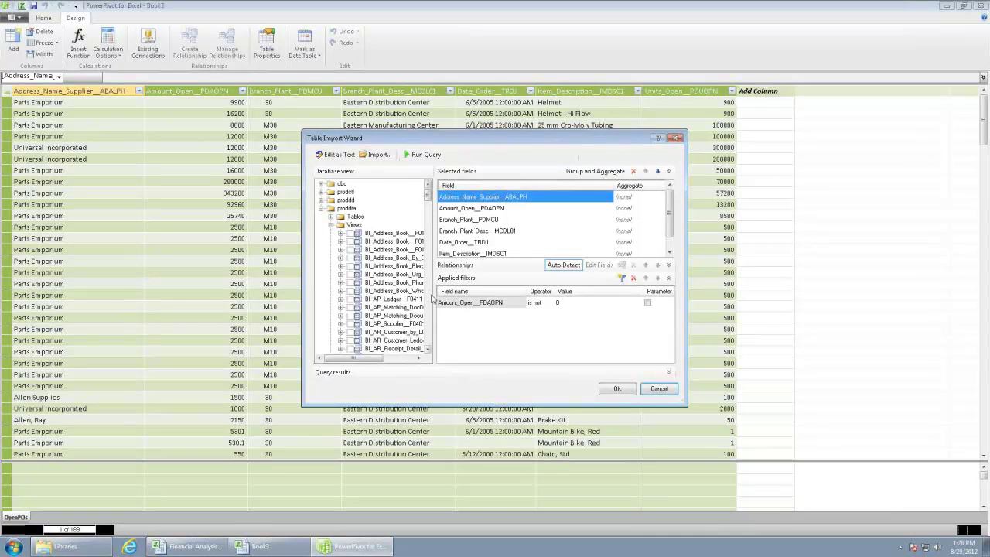
Step: Add the Company__PDCO and Company_Name__CCNAME fields to the import query and close the wizard
{"action": "scroll", "coordinate": [432, 300], "scroll_direction": "down", "scroll_amount": 20}
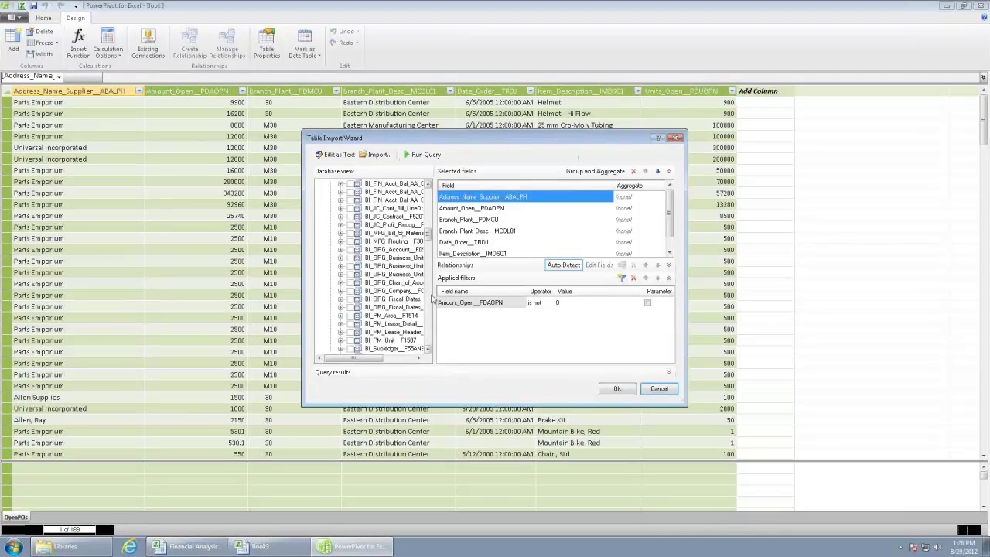
{"action": "scroll", "coordinate": [431, 299], "scroll_direction": "down", "scroll_amount": 7}
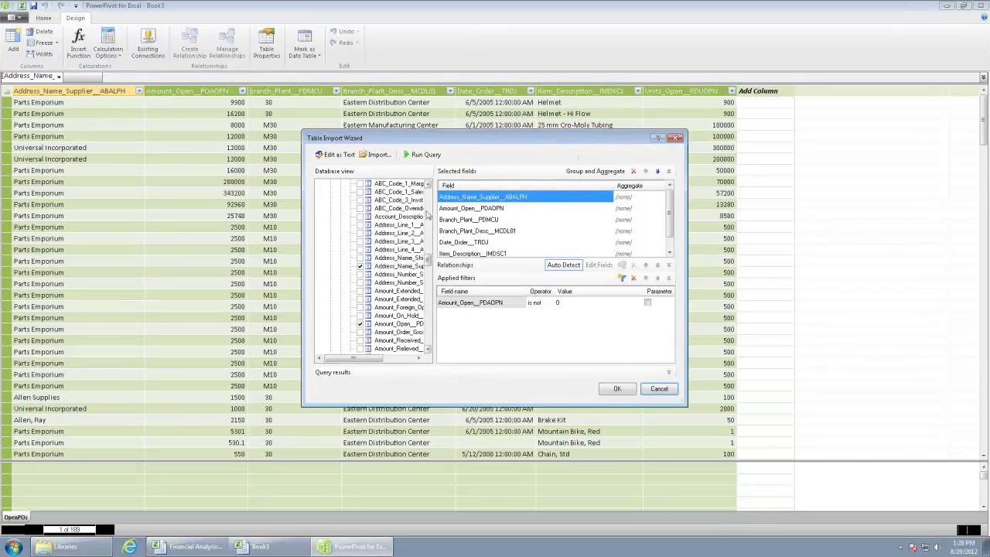
{"action": "left_click", "coordinate": [428, 286]}
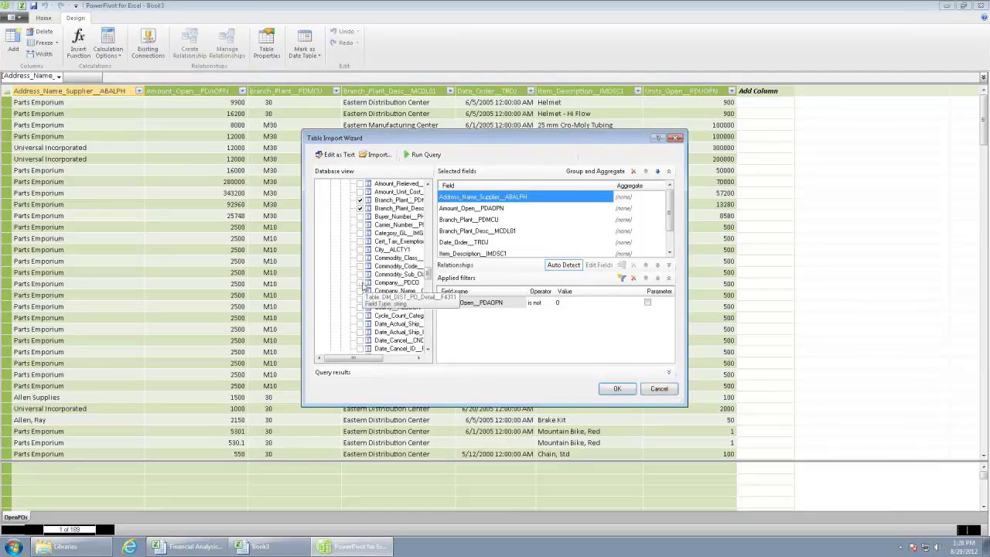
{"action": "left_click", "coordinate": [359, 282]}
{"action": "left_click", "coordinate": [359, 291]}
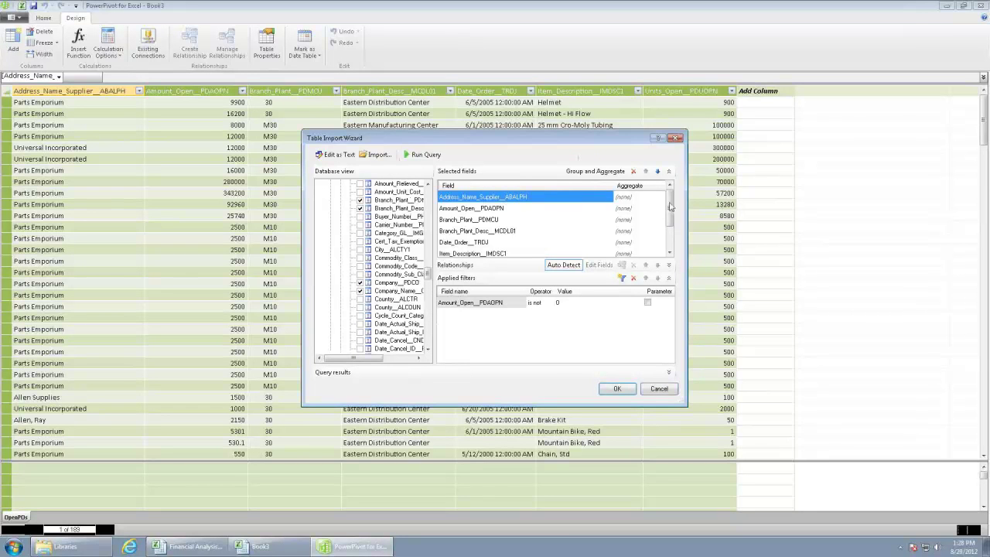
{"action": "left_click_drag", "start_coordinate": [671, 207], "coordinate": [670, 232]}
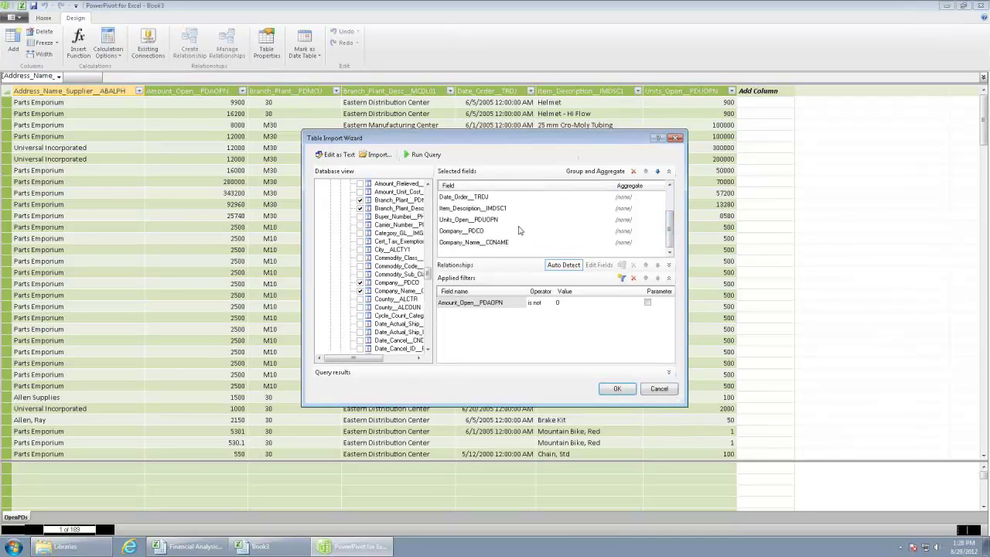
{"action": "left_click", "coordinate": [617, 389]}
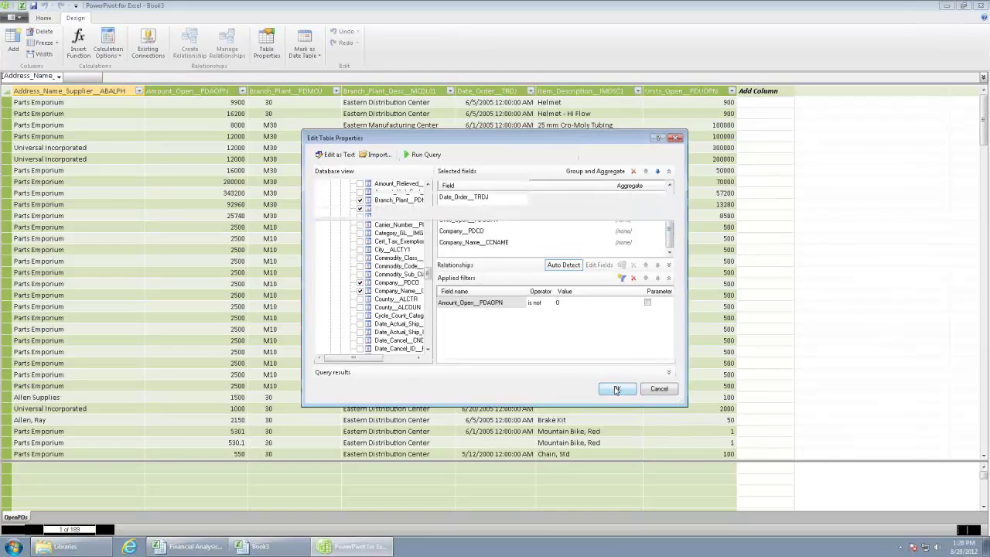
Step: Save the OpenPOs table changes, then refresh Excel's field list and select Company_Name__CCNAME
{"action": "left_click", "coordinate": [612, 390]}
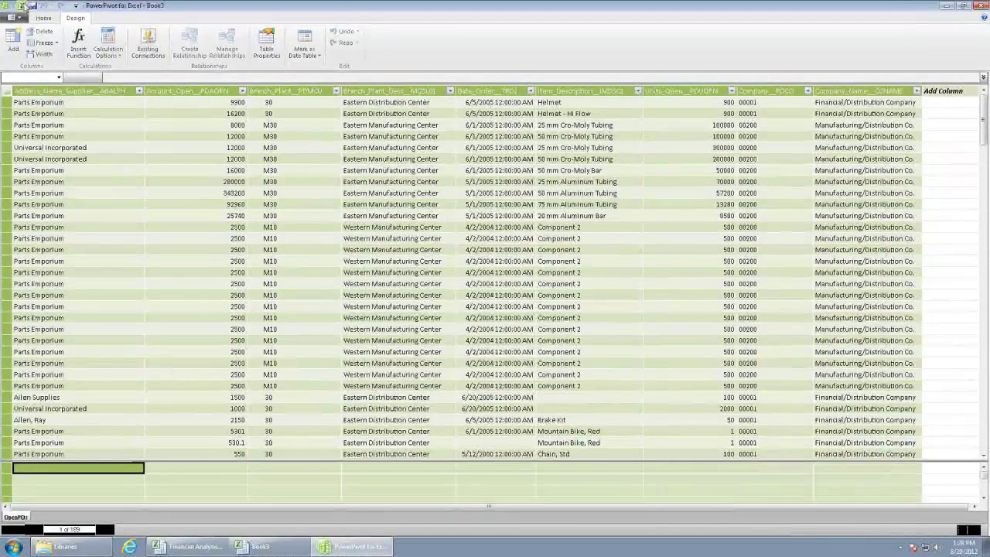
{"action": "left_click", "coordinate": [21, 5]}
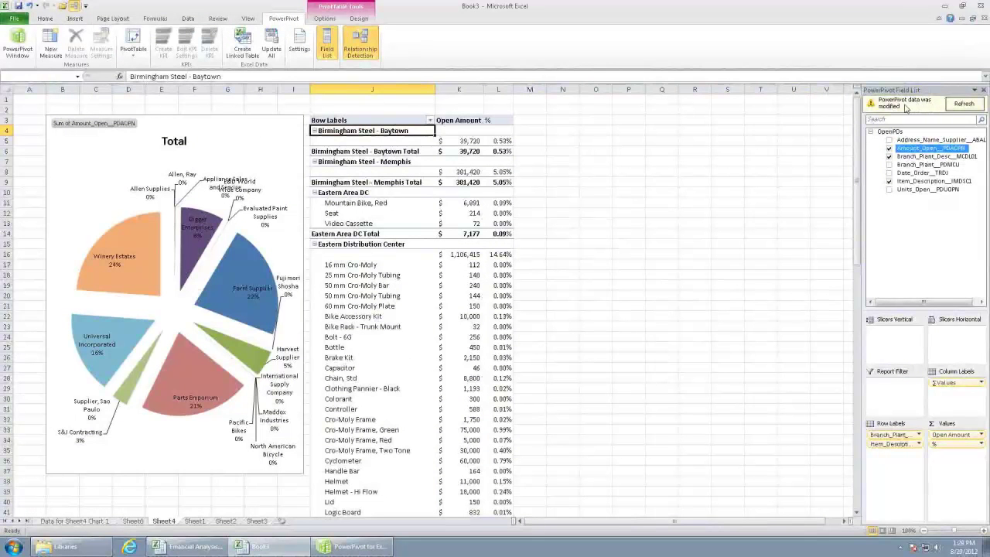
{"action": "left_click", "coordinate": [963, 103]}
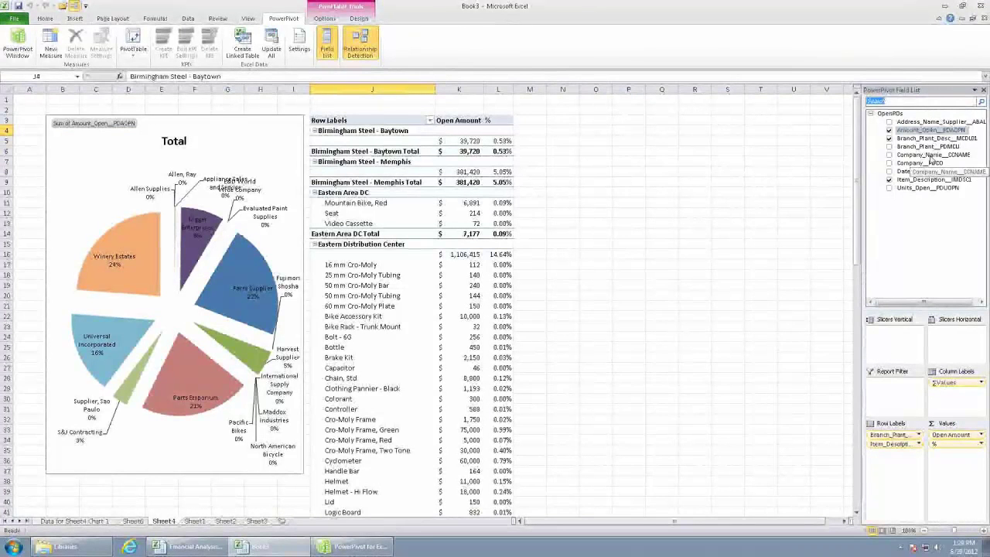
{"action": "left_click", "coordinate": [931, 156]}
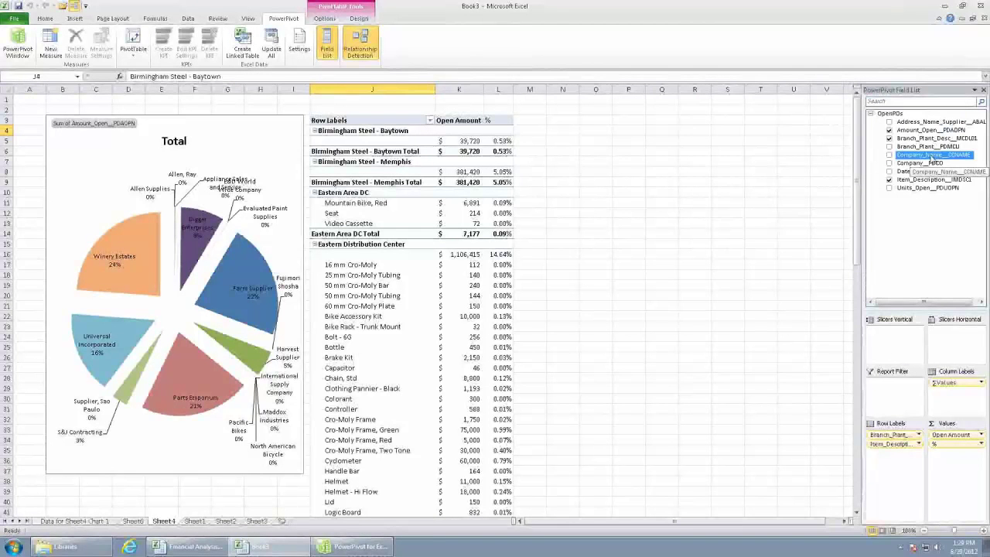
Step: Add a Company_Name__CCNAME slicer and filter the report to Manufacturing/Distribution Co
{"action": "left_click_drag", "start_coordinate": [931, 157], "coordinate": [943, 333]}
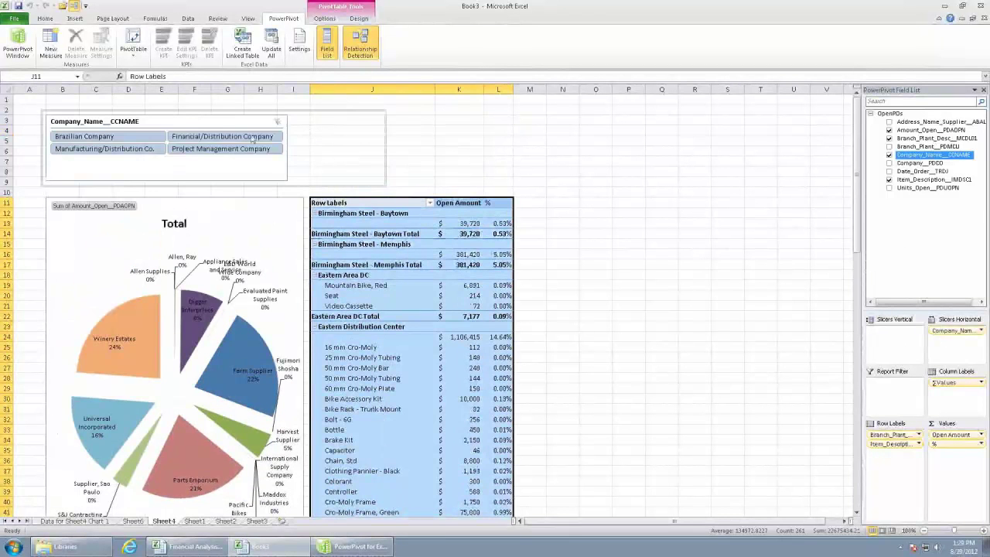
{"action": "left_click", "coordinate": [124, 136]}
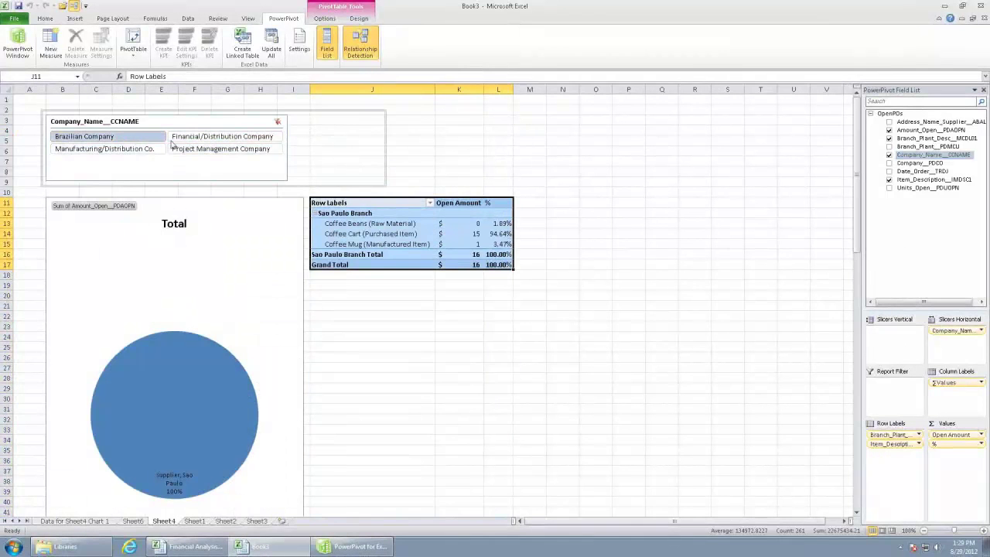
{"action": "left_click", "coordinate": [193, 140]}
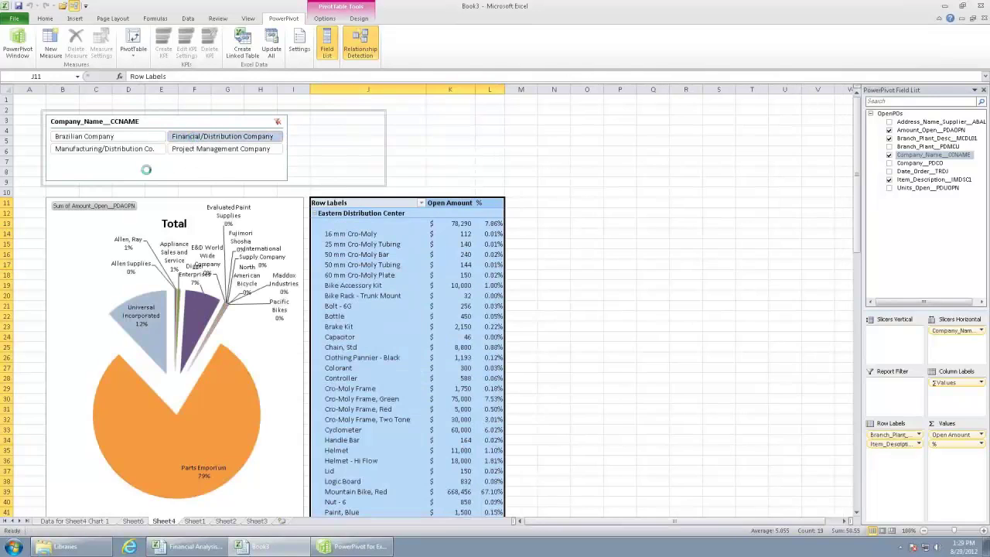
{"action": "left_click", "coordinate": [116, 149]}
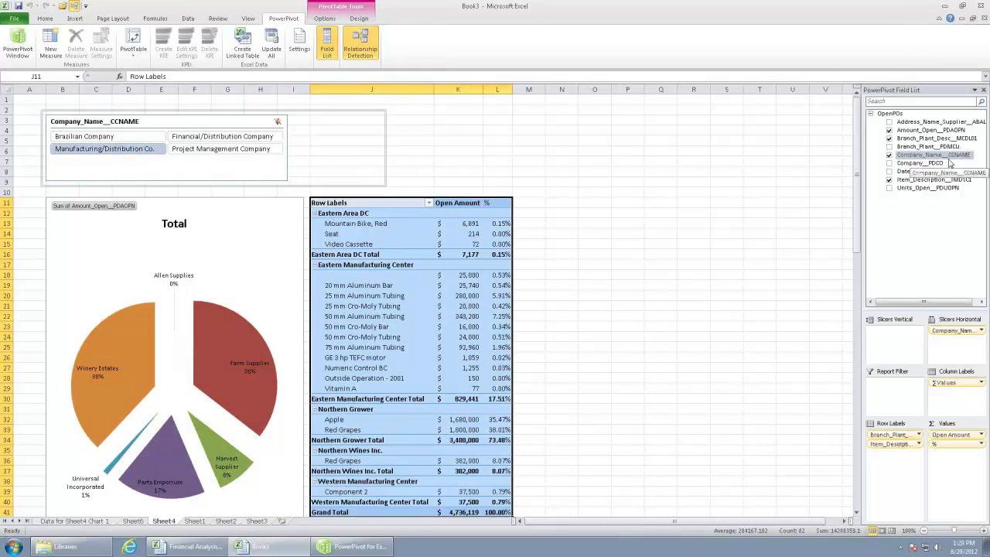
Step: Add a new column named Company_and_Name to the OpenPOs table in PowerPivot
{"action": "left_click", "coordinate": [17, 42]}
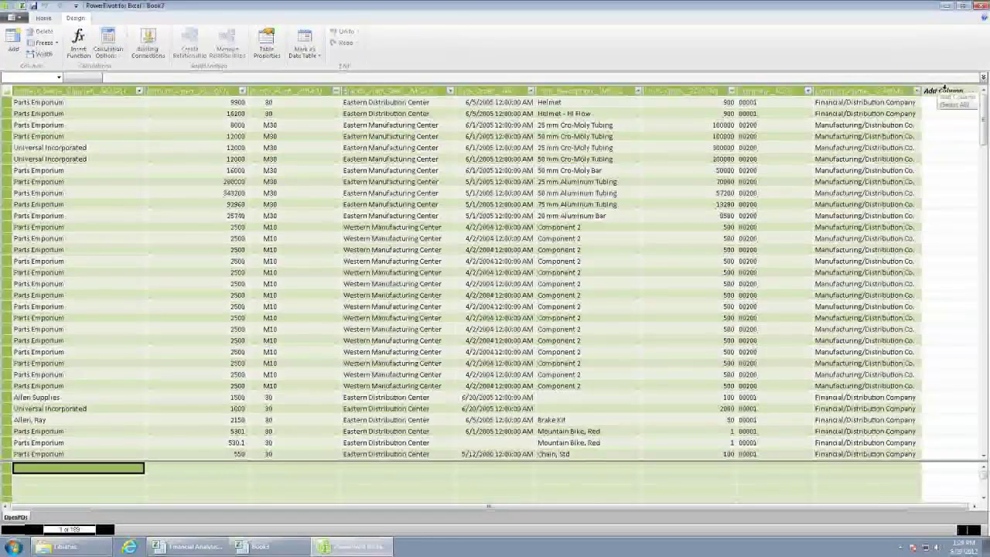
{"action": "left_click", "coordinate": [774, 90]}
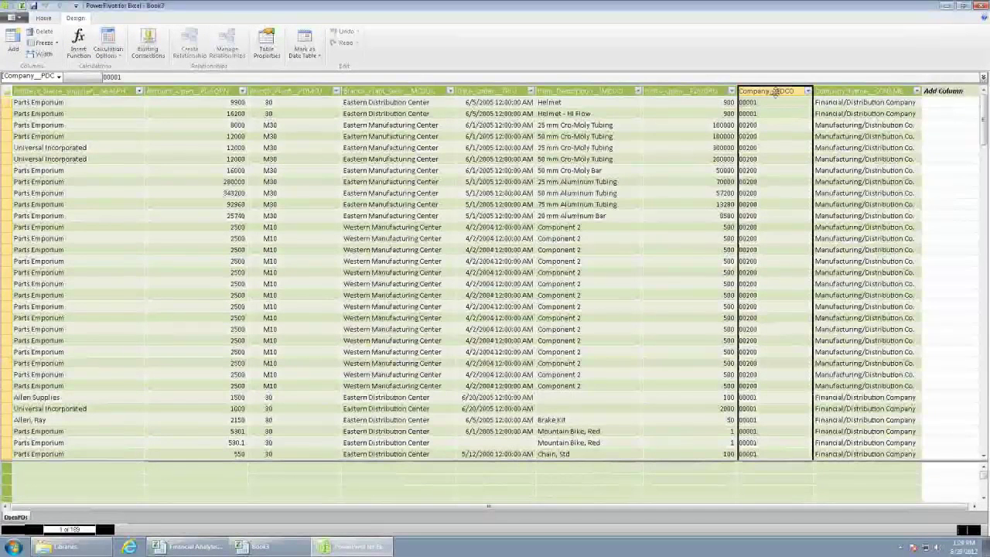
{"action": "left_click", "coordinate": [944, 91]}
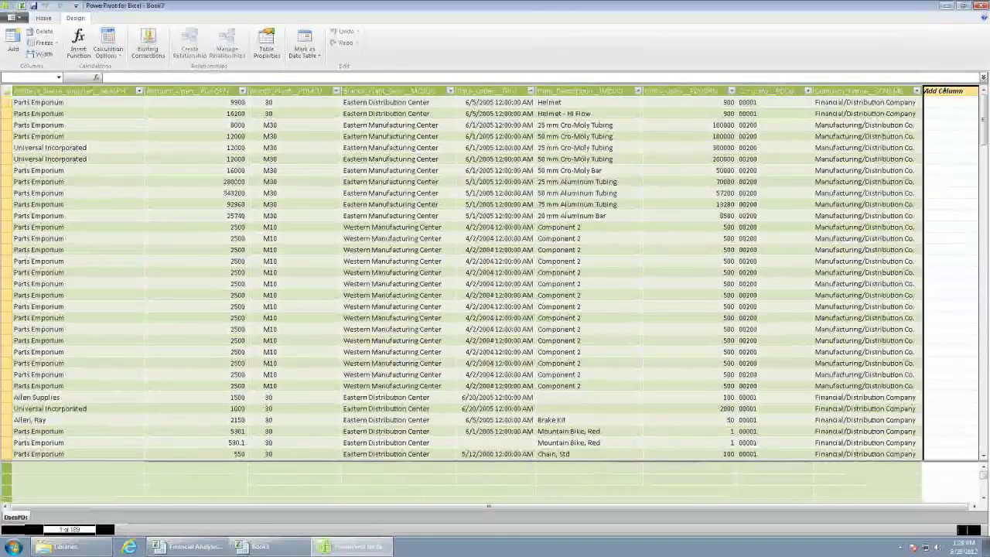
{"action": "double_click", "coordinate": [941, 91]}
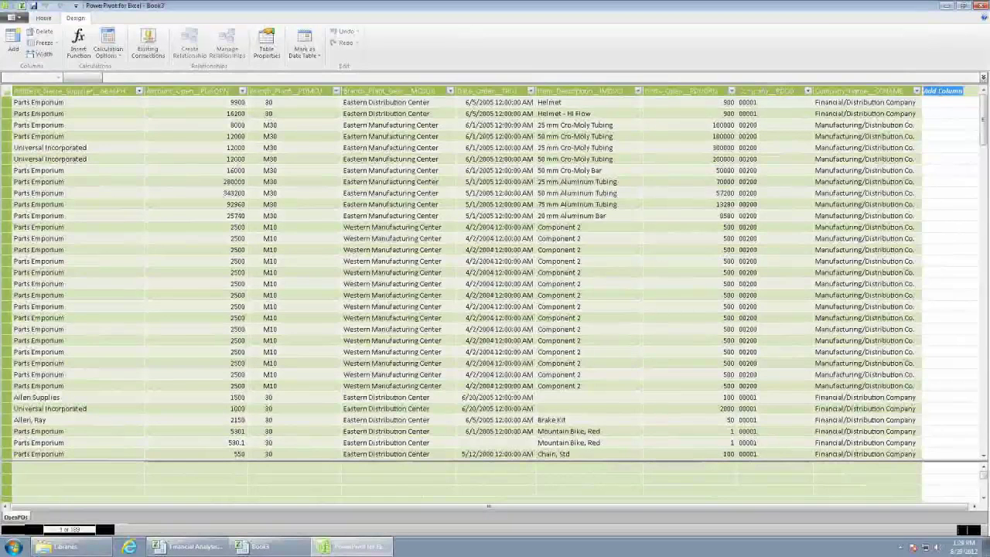
{"action": "type", "text": "Company_"}
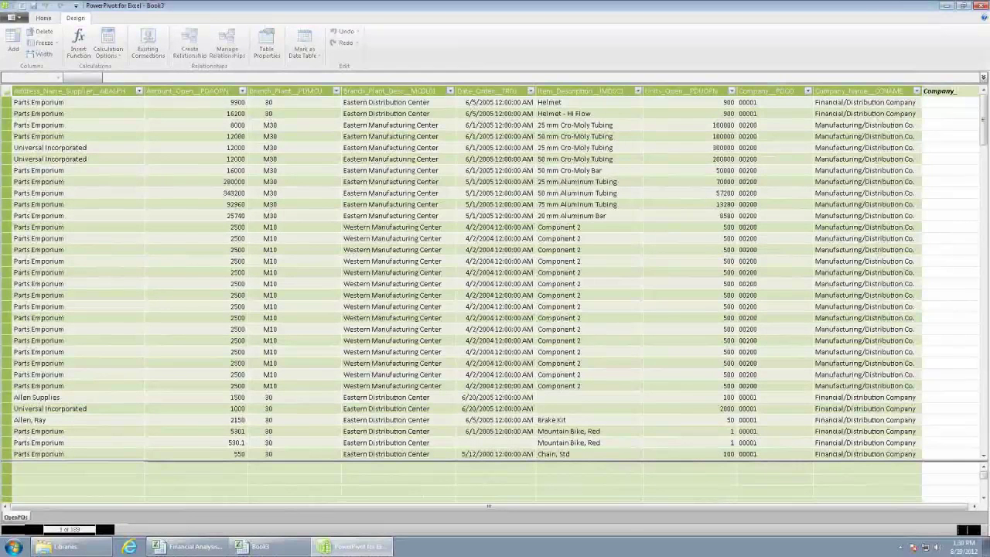
{"action": "type", "text": "and_Name"}
{"action": "key", "text": "Return"}
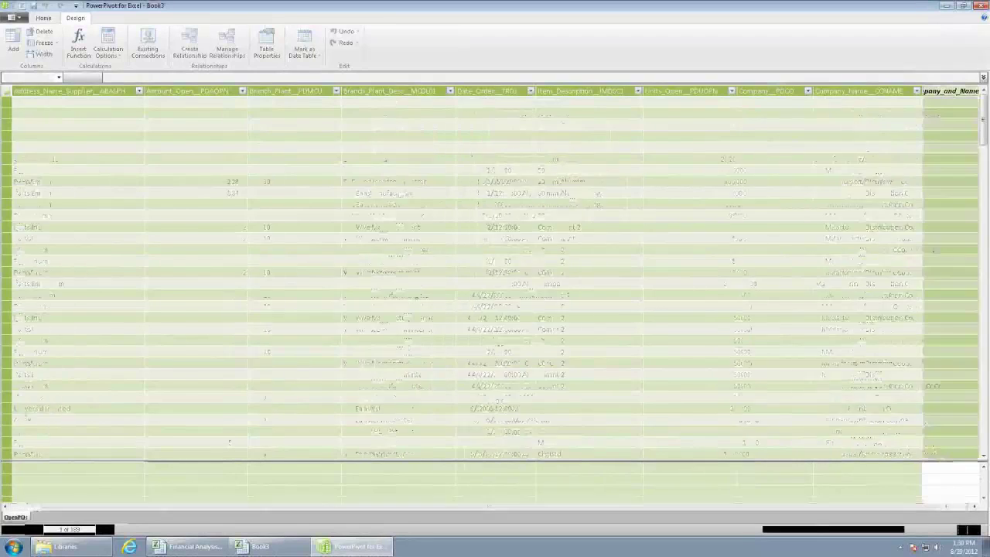
Step: Set Company_and_Name to =[Company_PDCO]&" - "&[Company_Name_CCNAME] to join code and name
{"action": "left_click", "coordinate": [881, 91]}
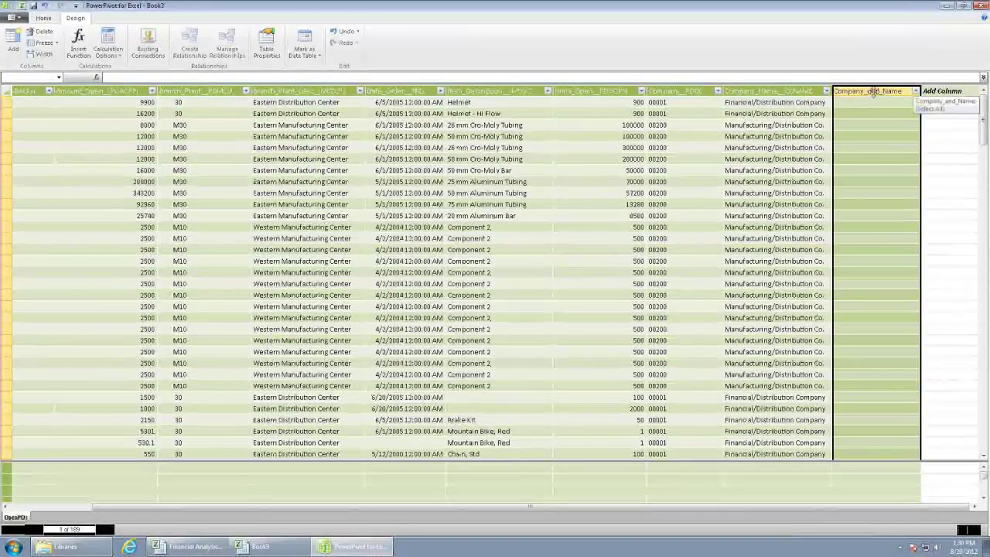
{"action": "left_click", "coordinate": [322, 76]}
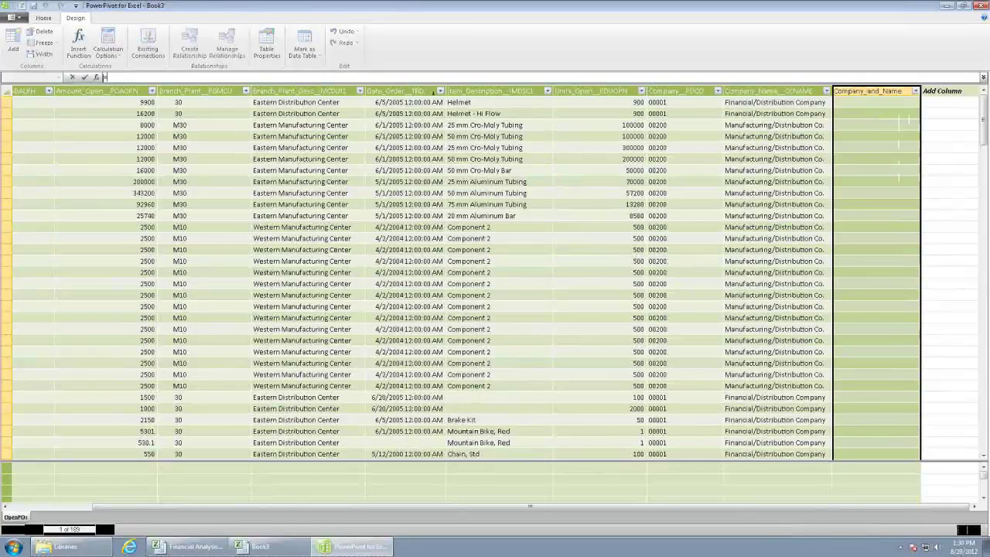
{"action": "left_click", "coordinate": [665, 91]}
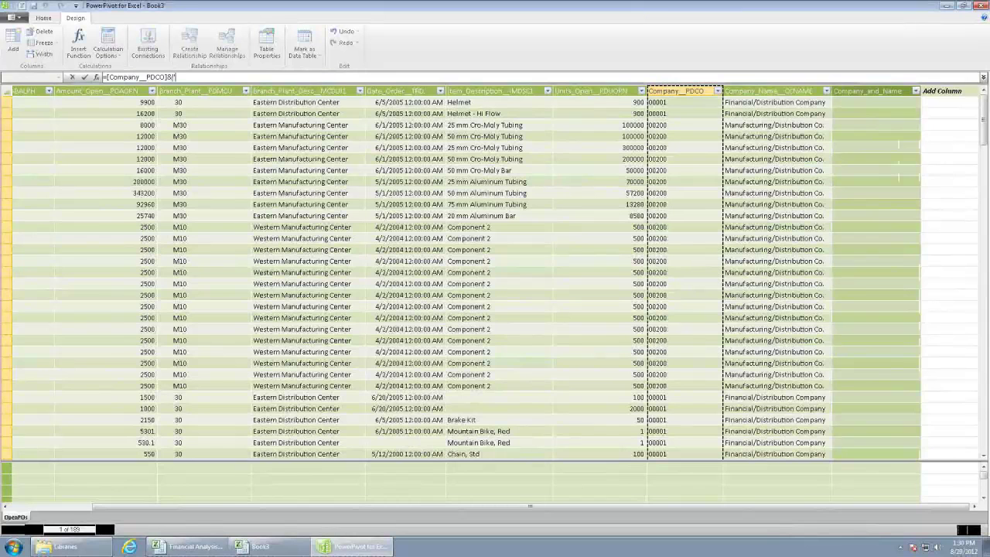
{"action": "type", "text": "&\" - \"&"}
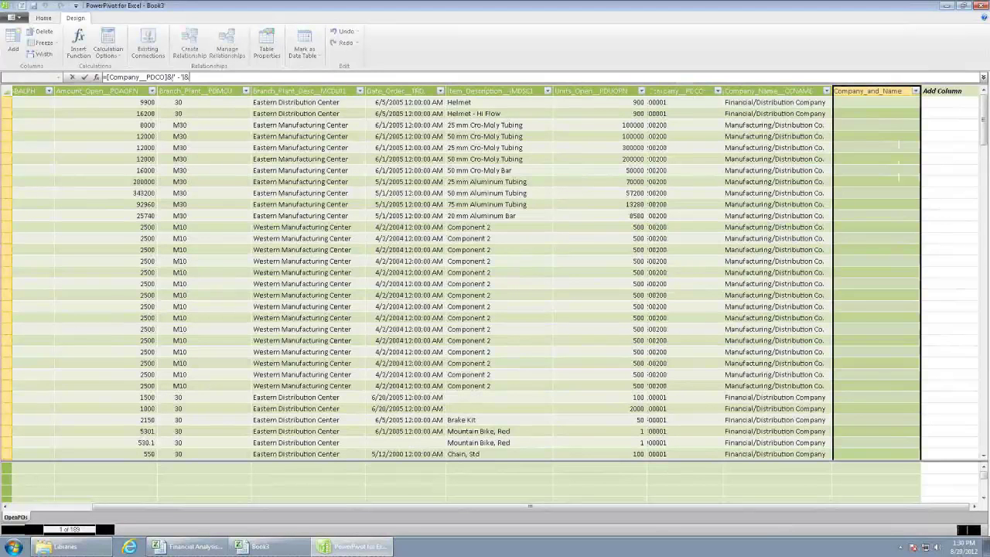
{"action": "left_click", "coordinate": [737, 90]}
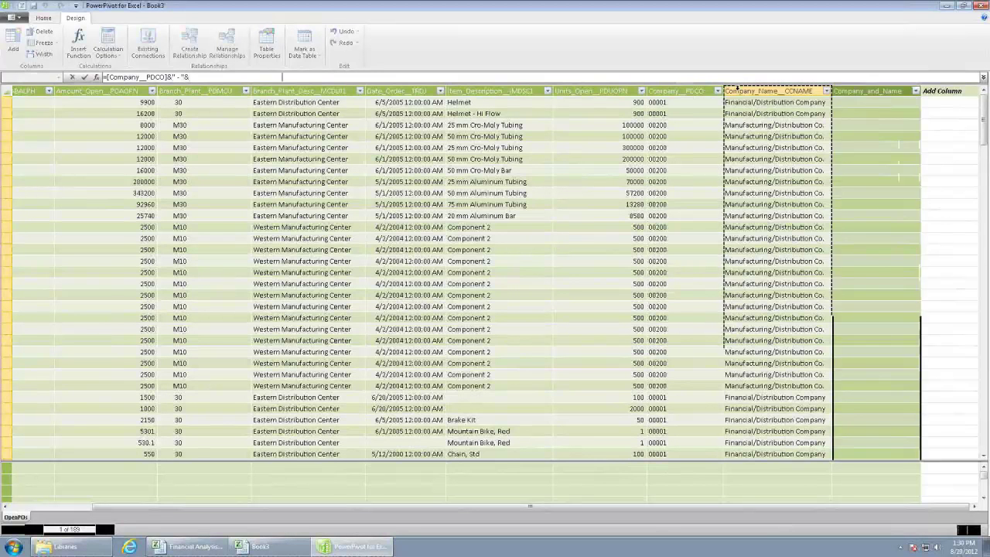
{"action": "key", "text": "Return"}
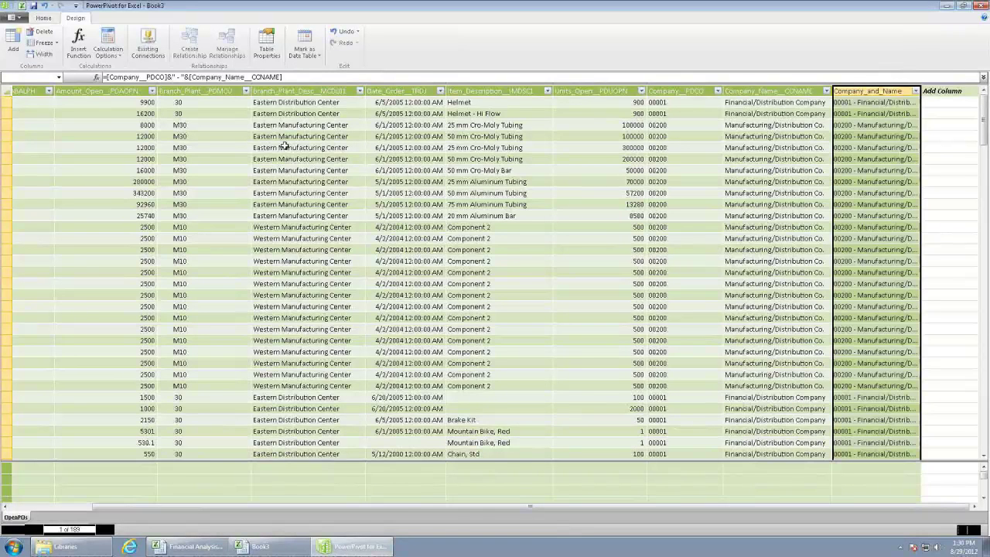
Step: Back in Excel, refresh the PowerPivot field list and select the new Company_and_Name field
{"action": "left_click", "coordinate": [21, 5]}
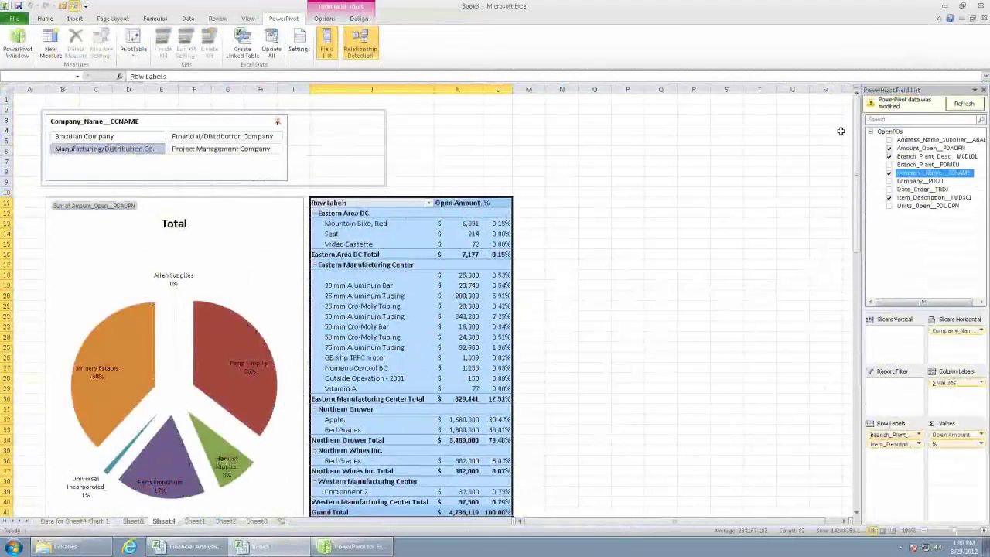
{"action": "left_click", "coordinate": [967, 106]}
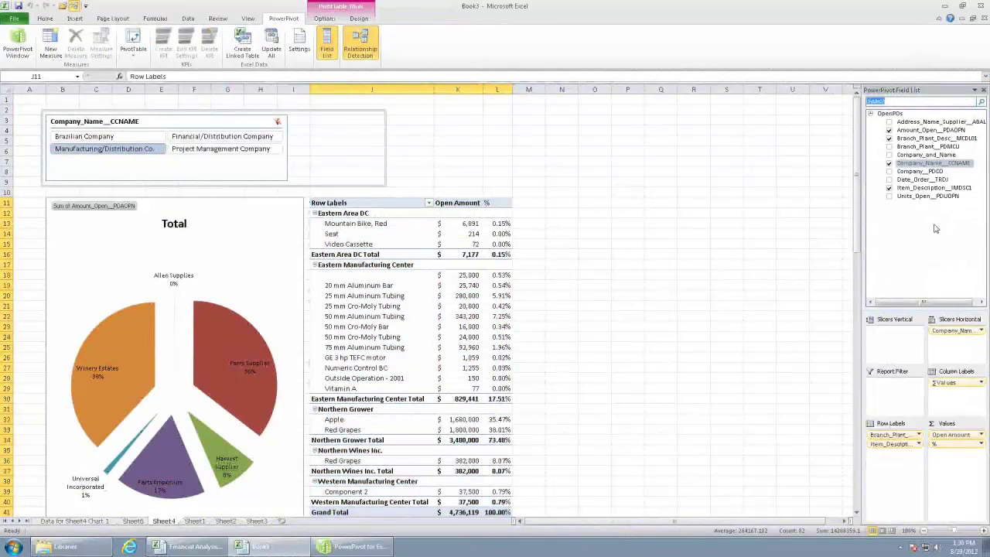
{"action": "left_click", "coordinate": [928, 156]}
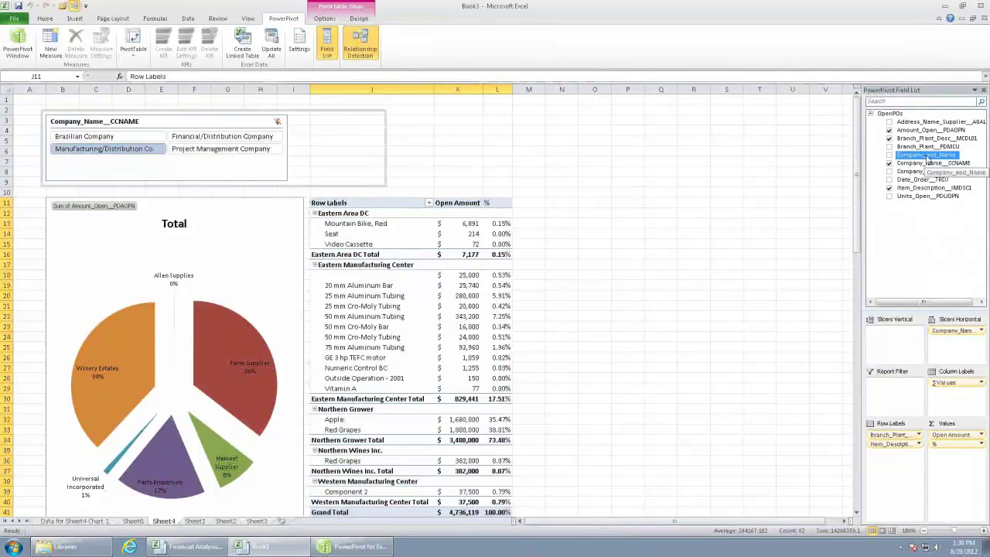